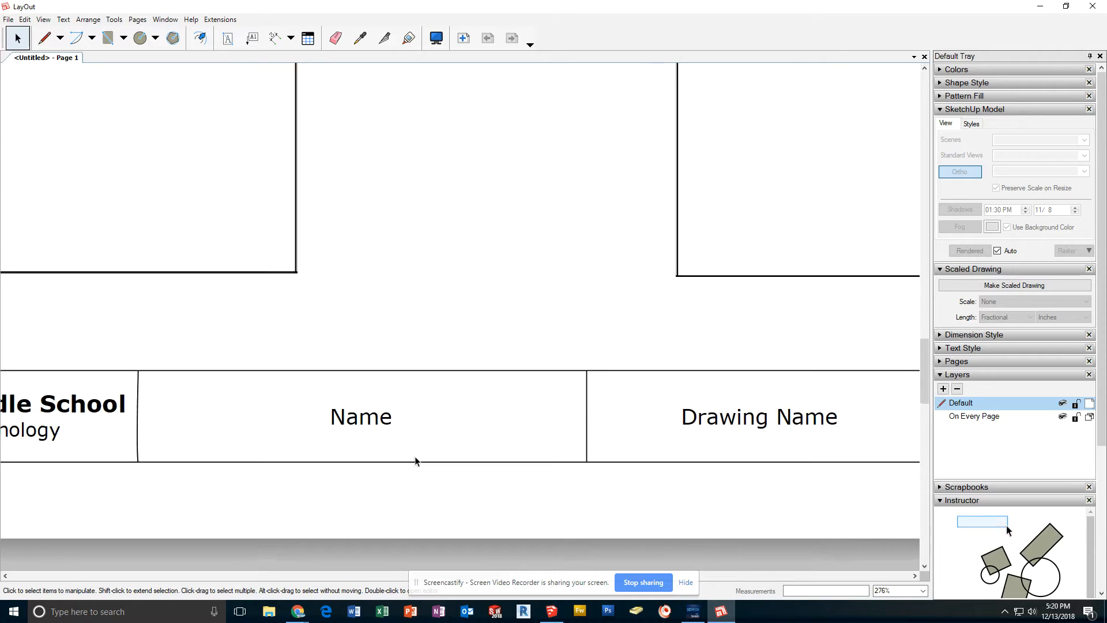
Step: Replace the "Name" placeholder in the title block with "First Last"
left_click(351, 417)
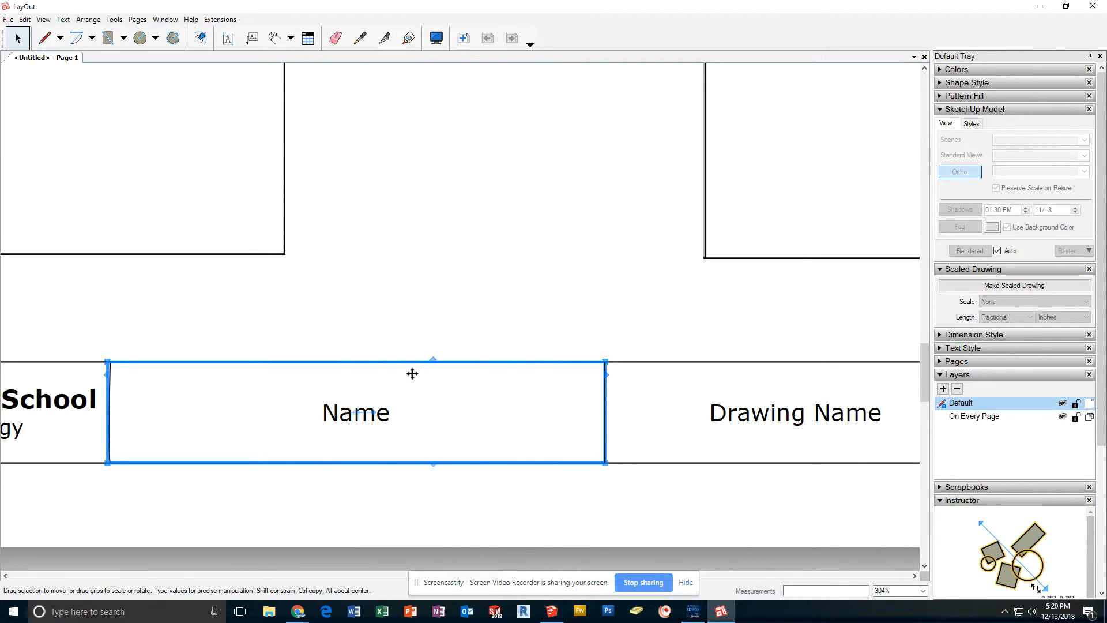
double_click(397, 414)
left_click(397, 416)
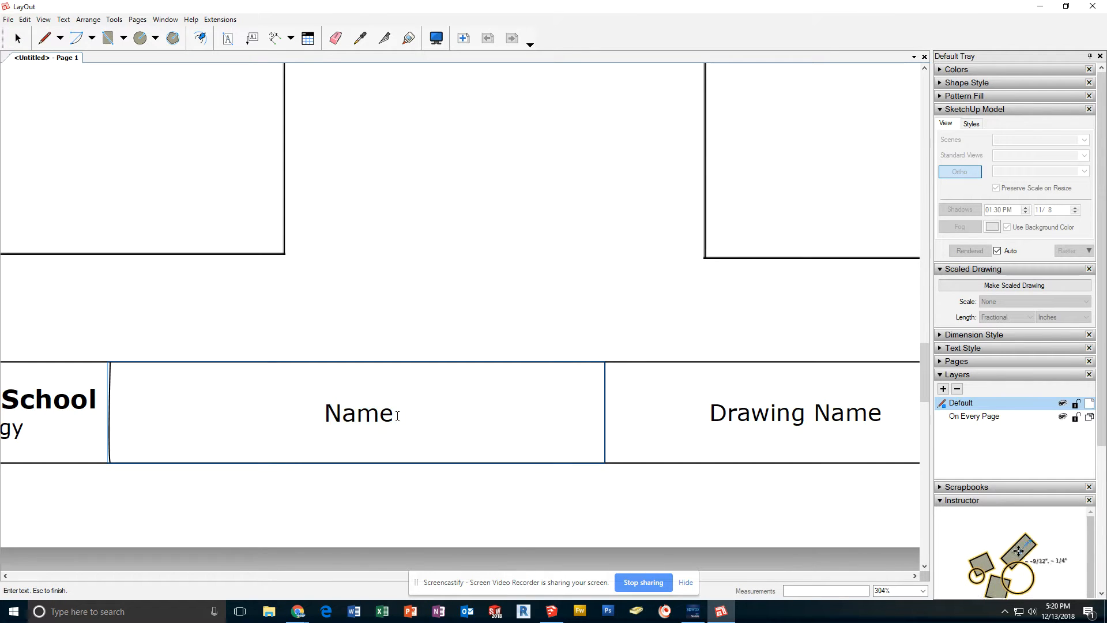
double_click(358, 413)
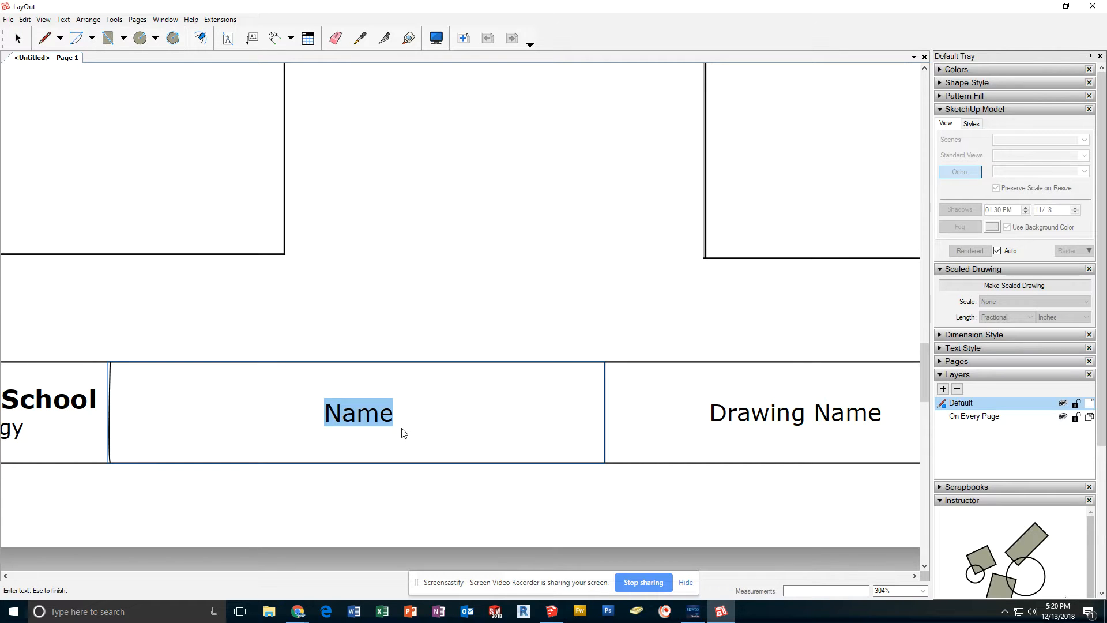
type("First N")
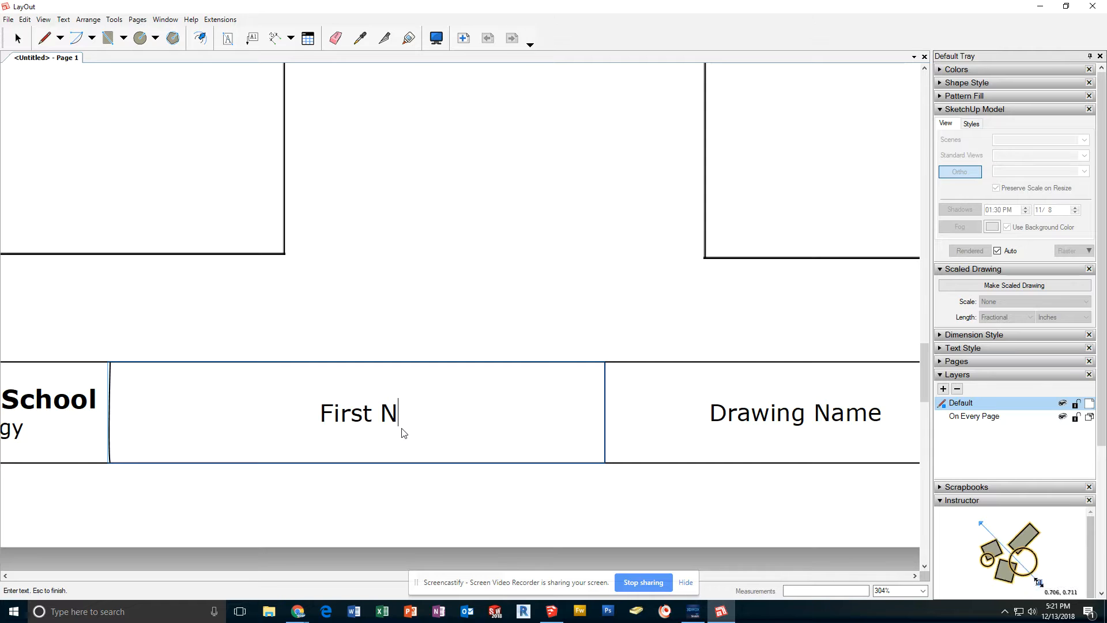
key("BackSpace")
type("Last")
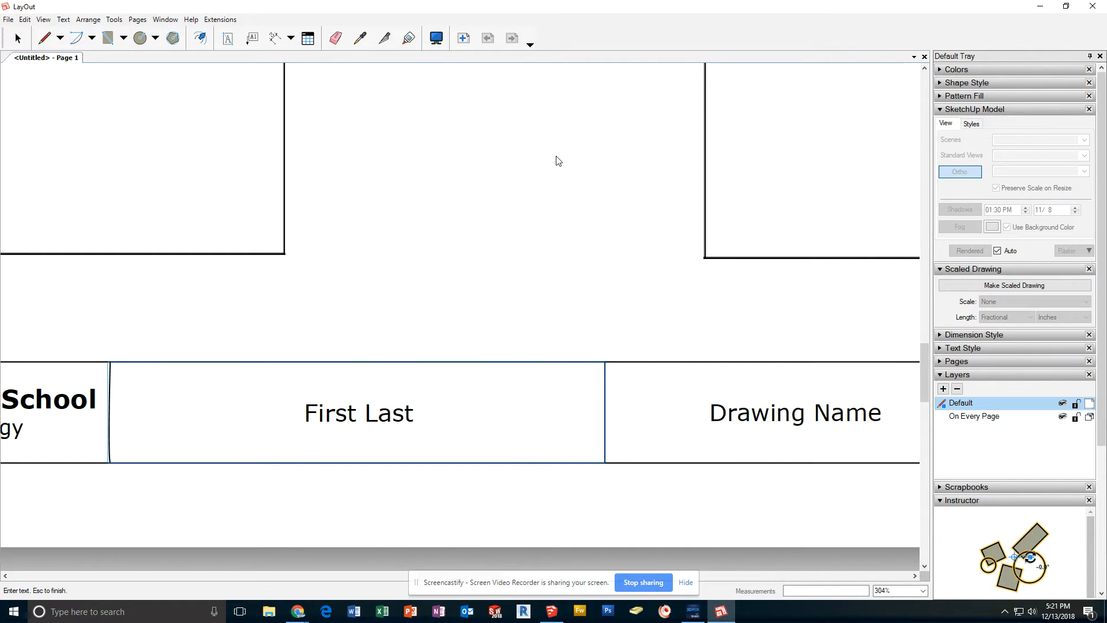
key("Escape")
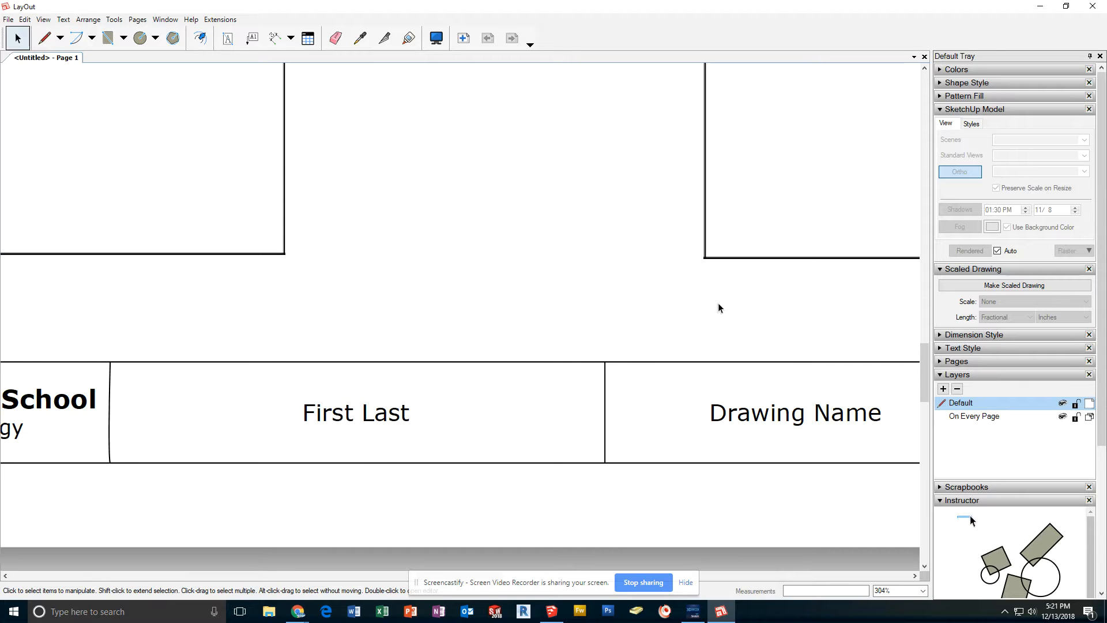
Step: Change the "Drawing Name" placeholder in the title block to "Game Piece Drawing"
scroll(718, 307, "down", 5)
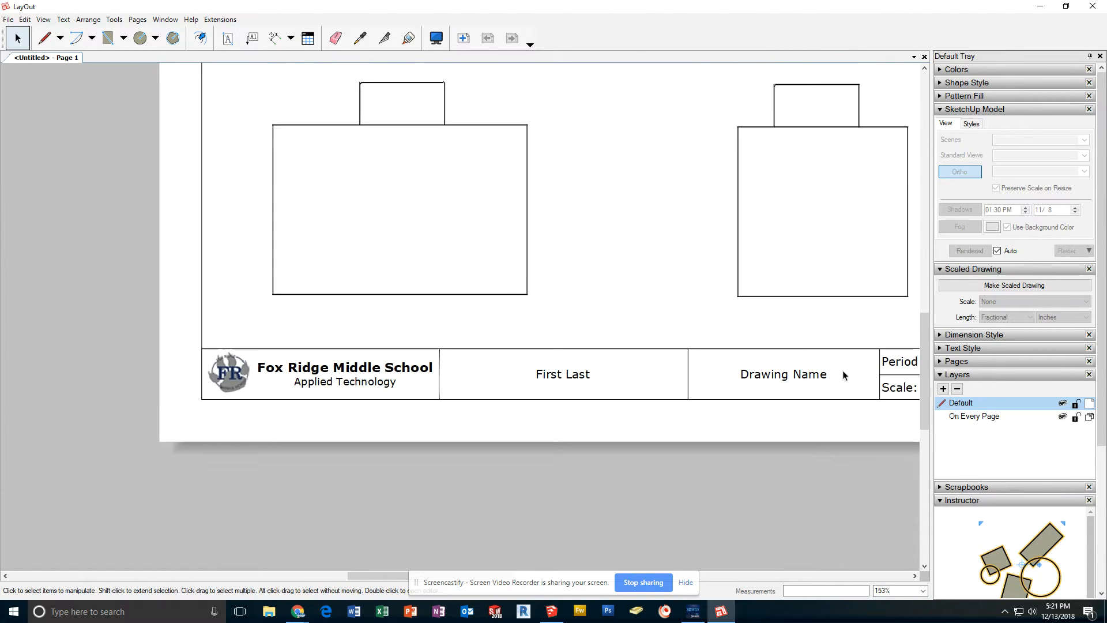
scroll(845, 352, "down", 1)
middle_click_drag(848, 333, 521, 332)
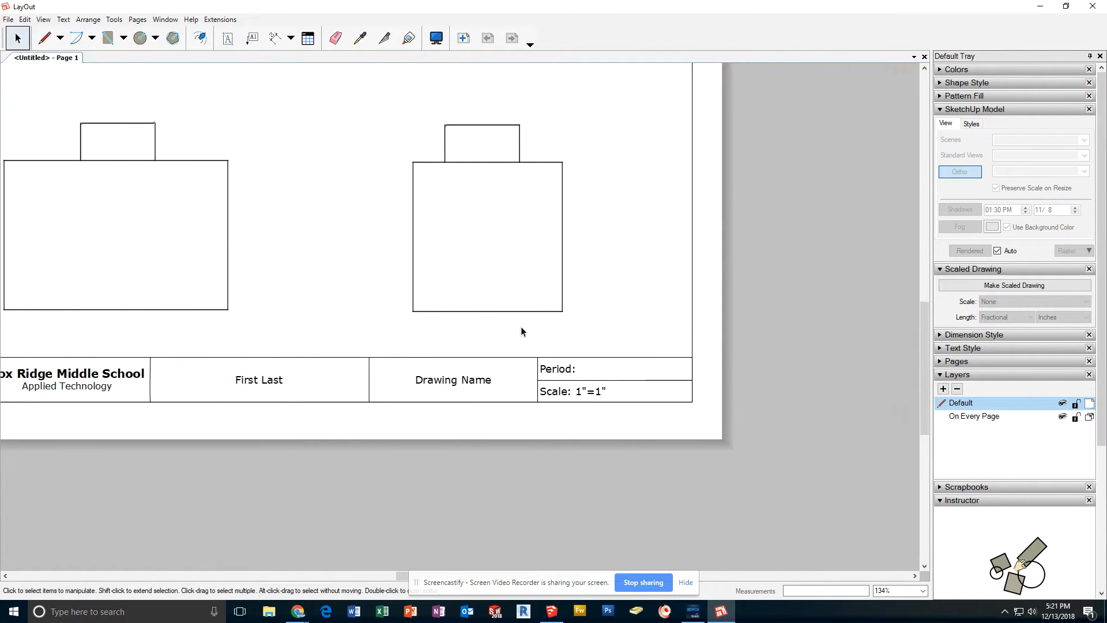
scroll(456, 373, "up", 5)
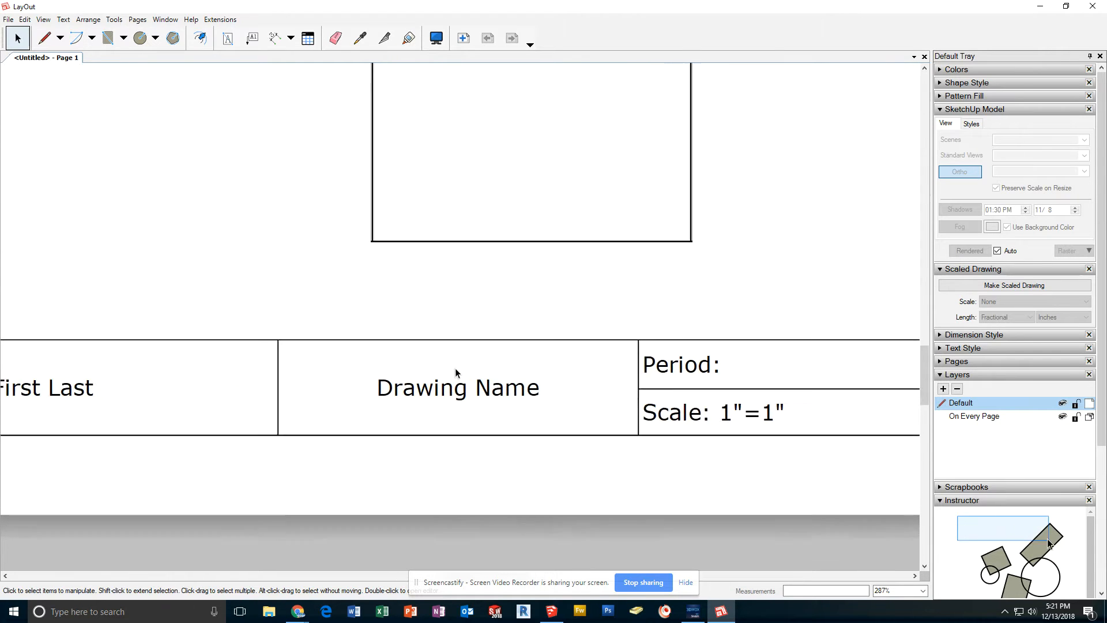
scroll(456, 372, "up", 4)
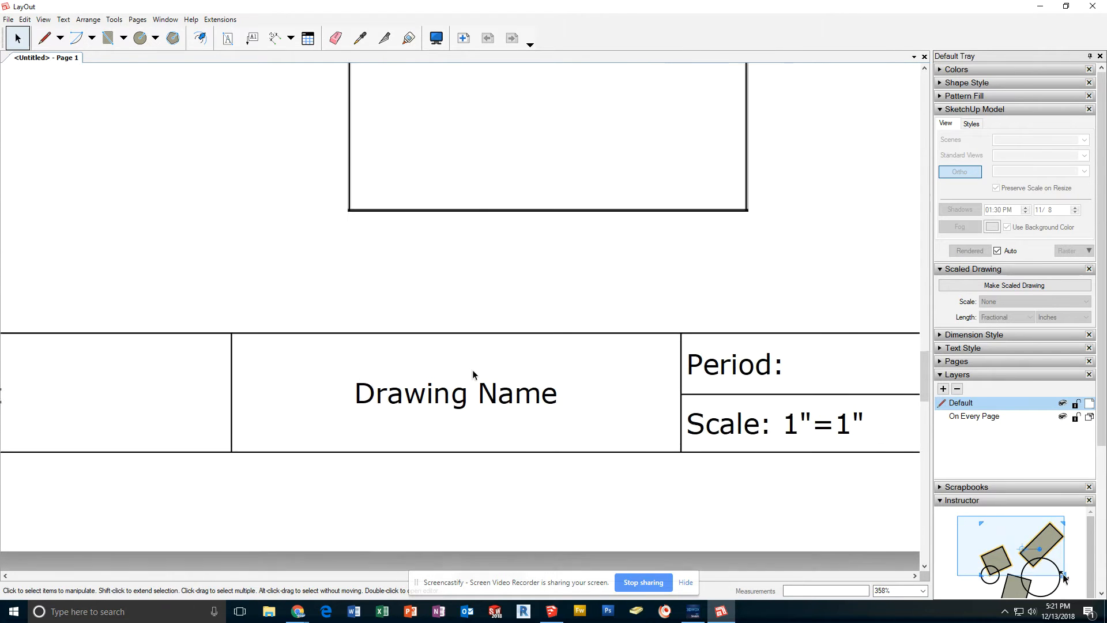
left_click(517, 405)
double_click(517, 406)
double_click(517, 407)
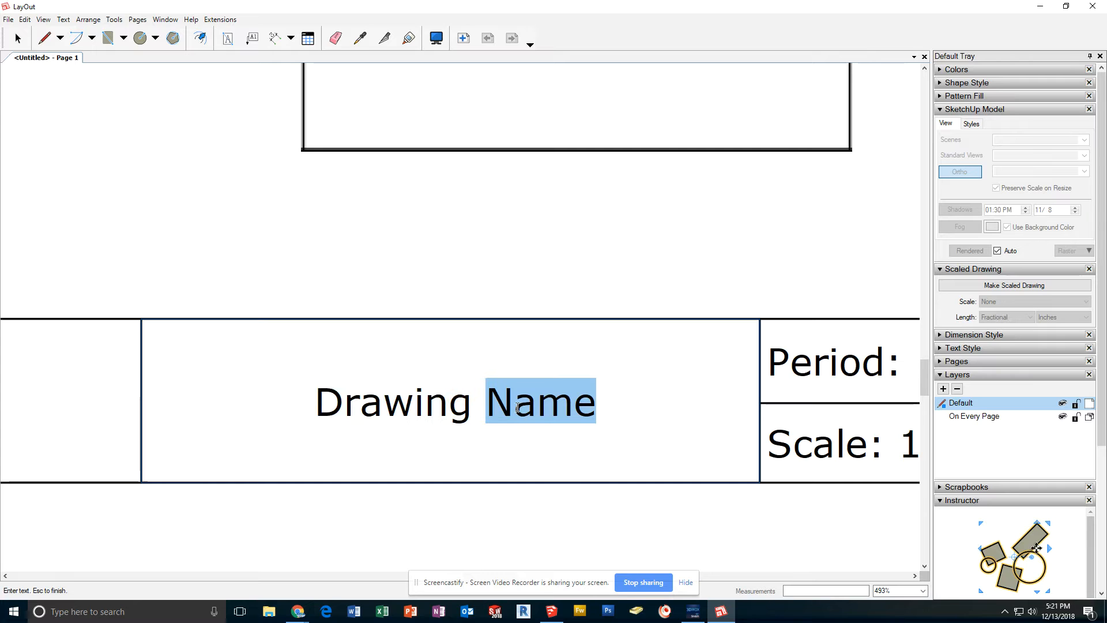
key("BackSpace")
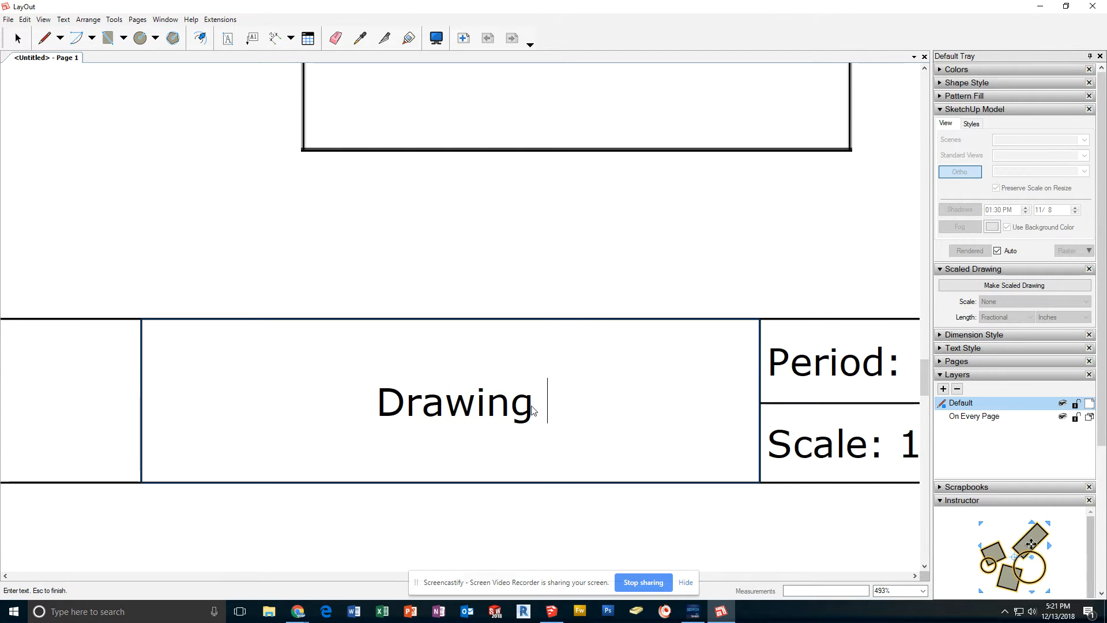
key("BackSpace")
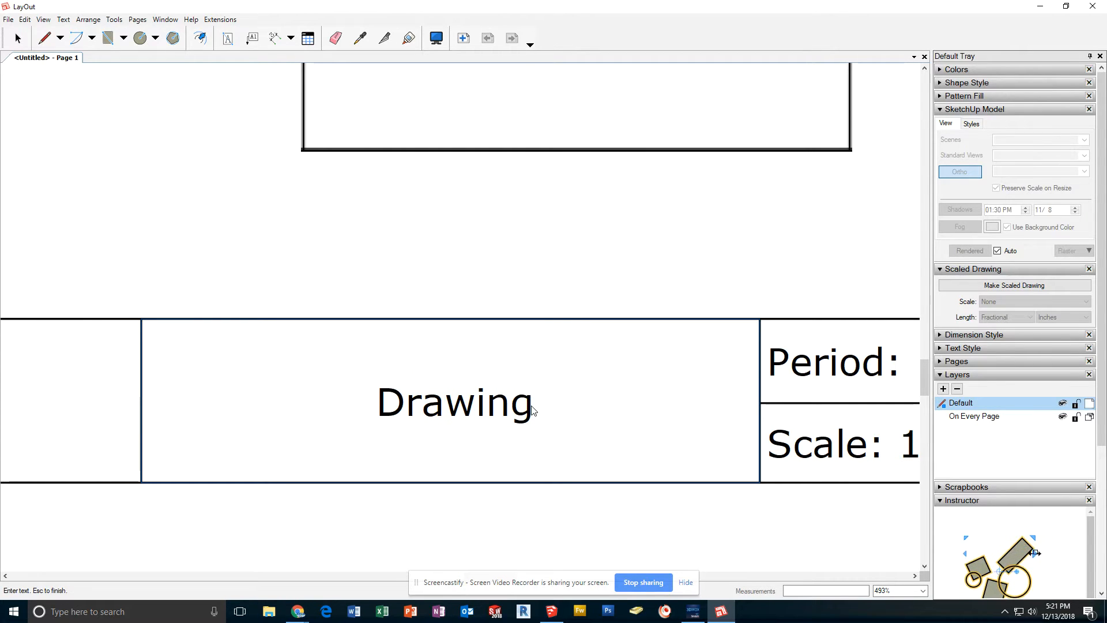
key("Home")
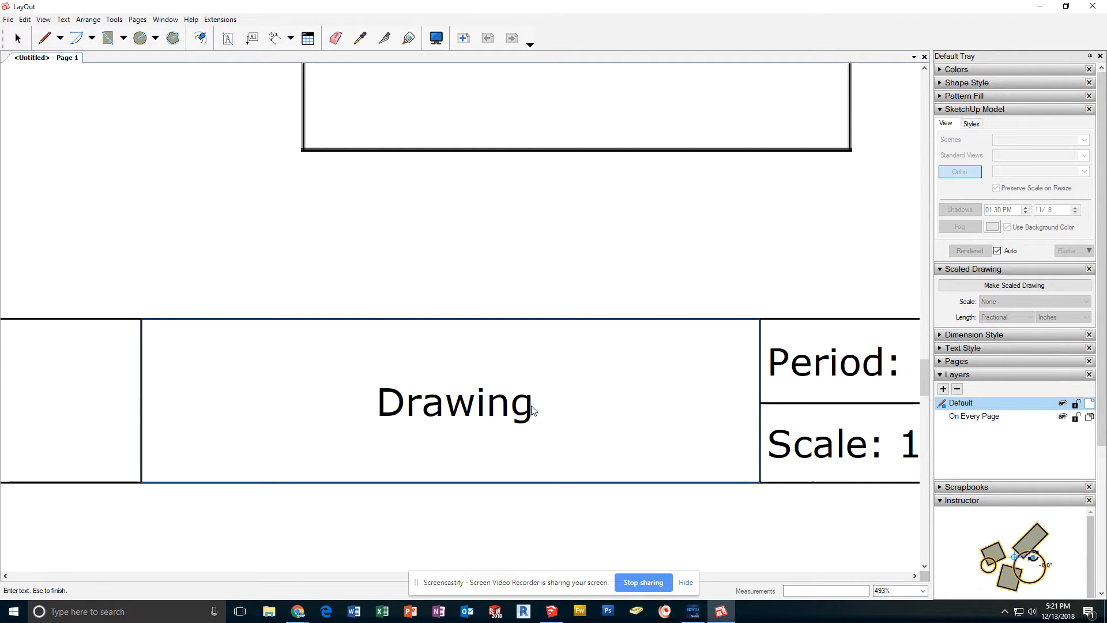
type("Ga")
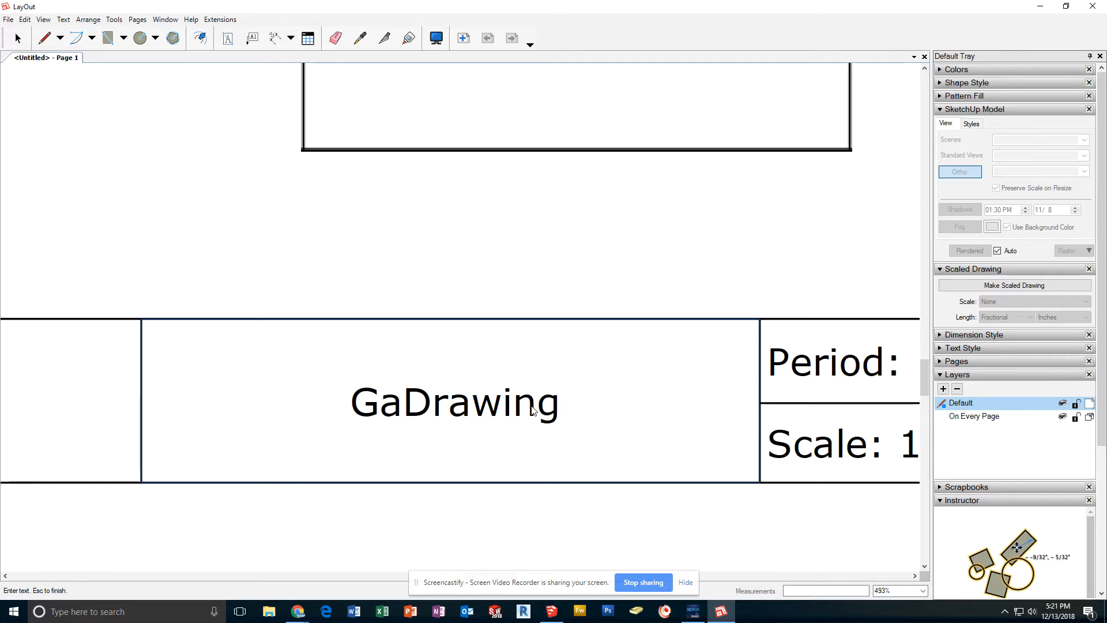
type("me P")
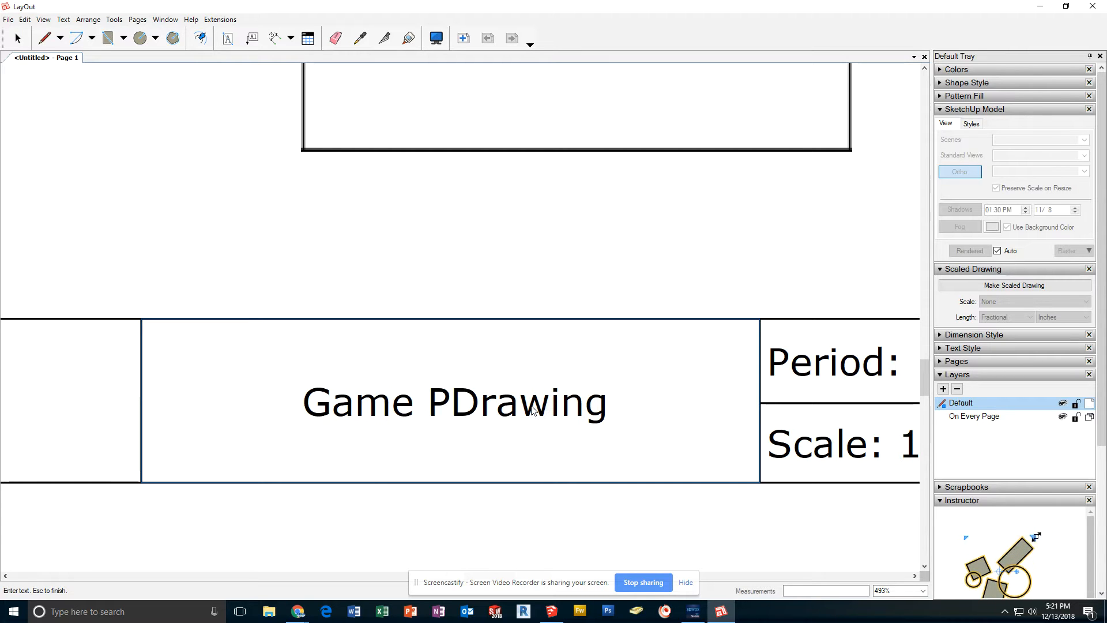
type("iece")
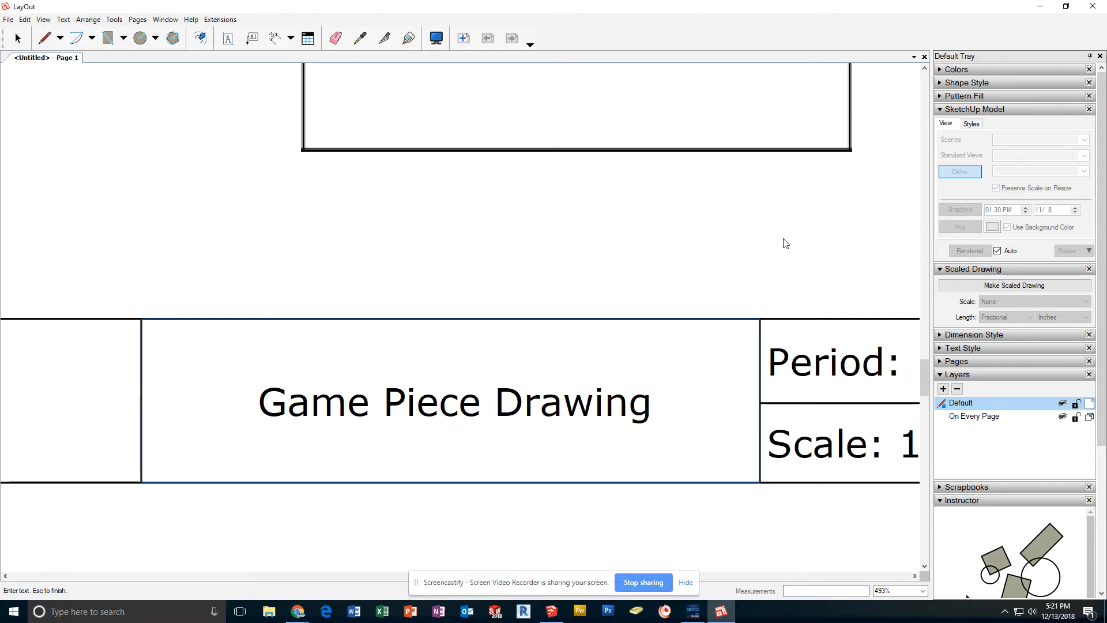
key("Escape")
Step: Fill in the title block's Period field with 8
scroll(797, 251, "down", 3)
middle_click_drag(812, 259, 378, 259)
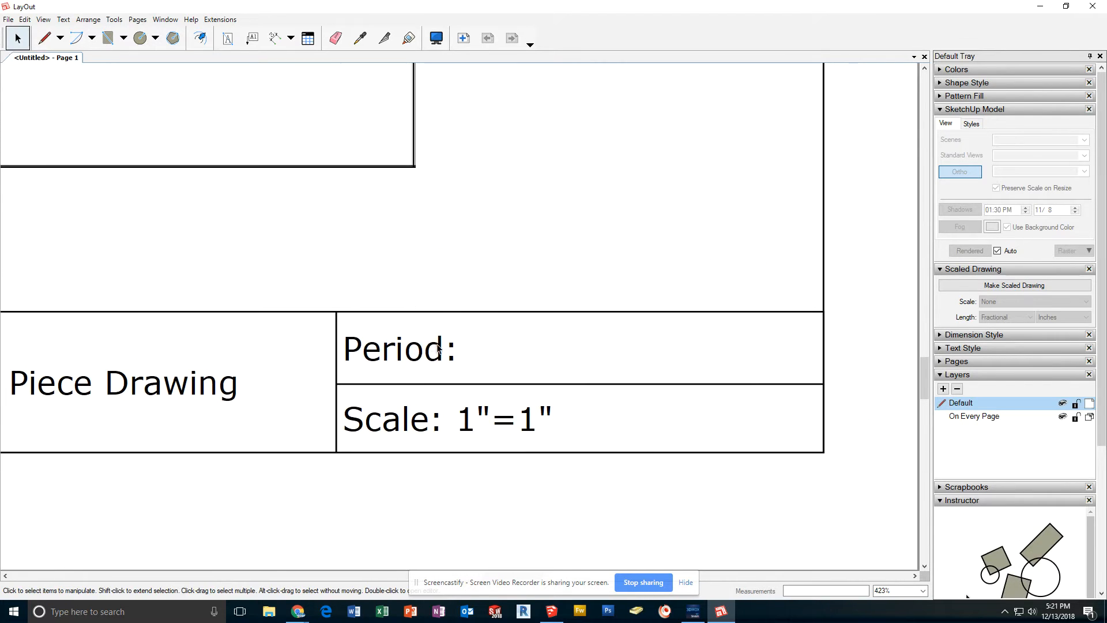
left_click(438, 348)
double_click(439, 348)
left_click(476, 352)
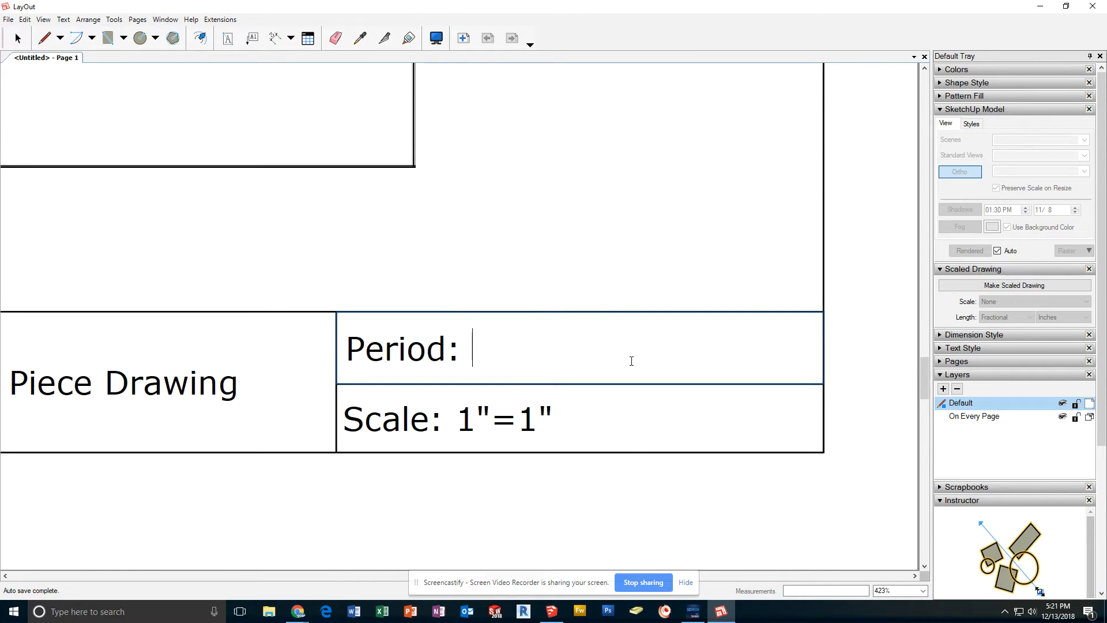
type("8")
key("Escape")
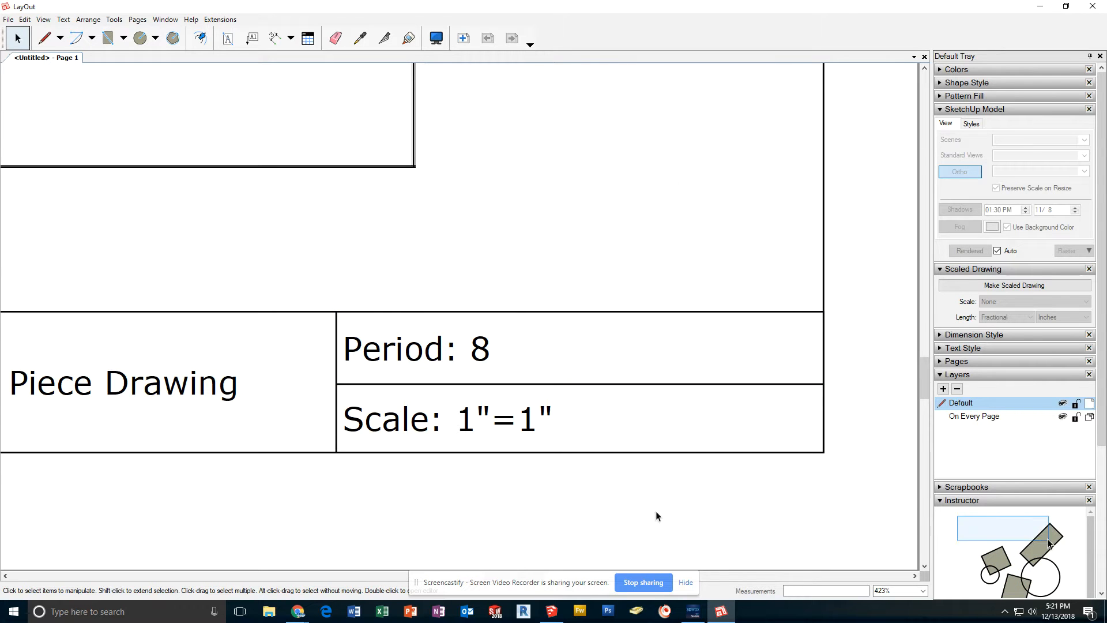
Step: Check the scale of the right-side view and change the title block's scale text to 4"=1"
scroll(452, 167, "down", 1)
left_click(374, 176)
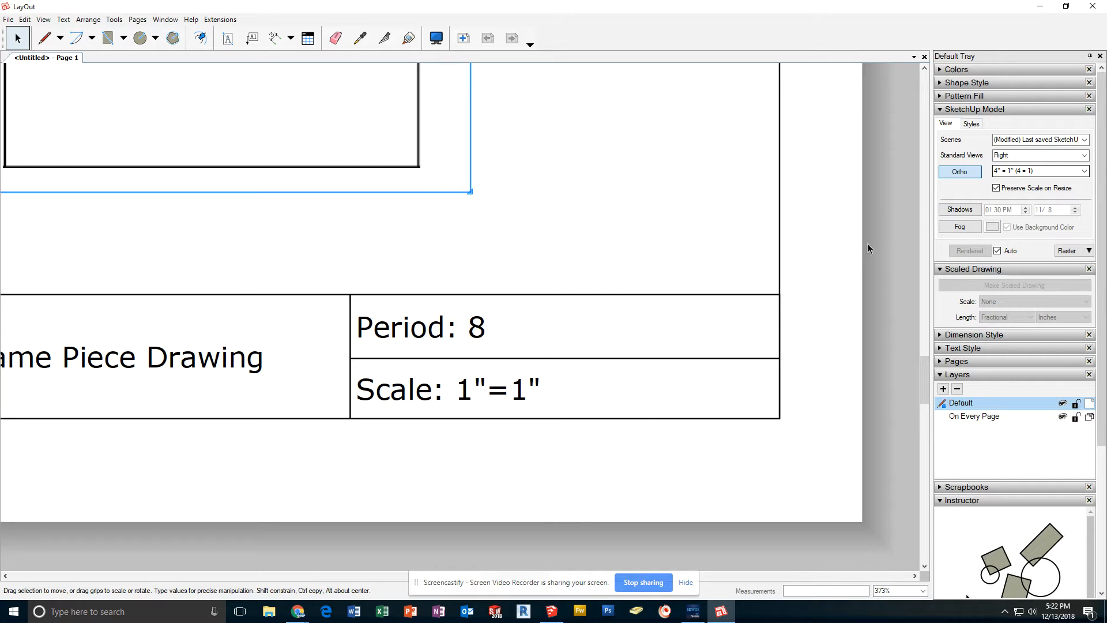
double_click(468, 394)
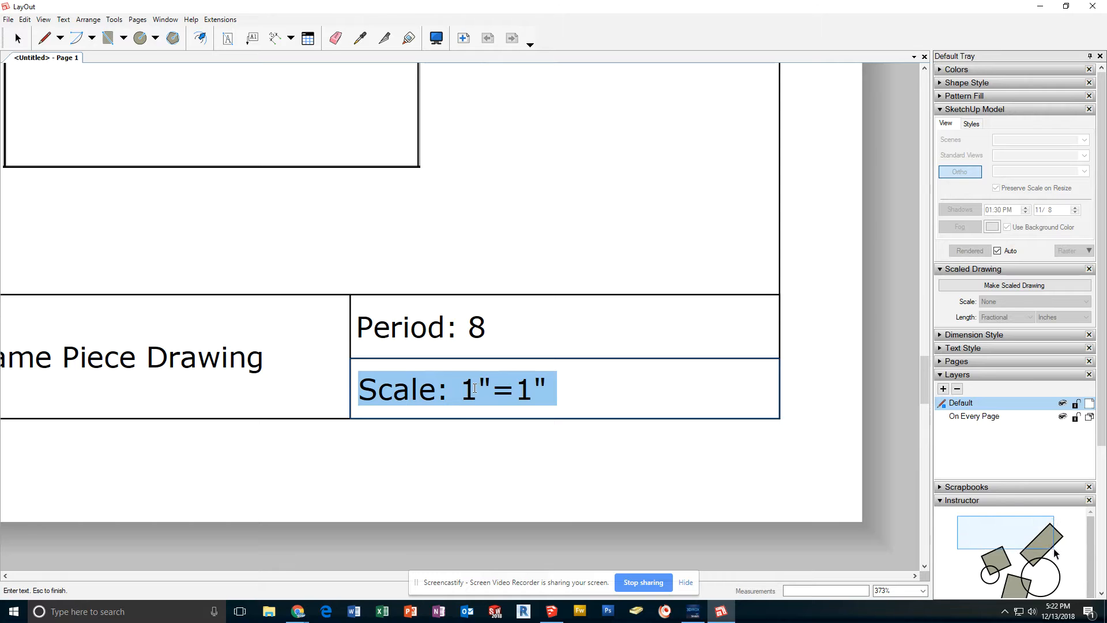
left_click(475, 388)
double_click(474, 388)
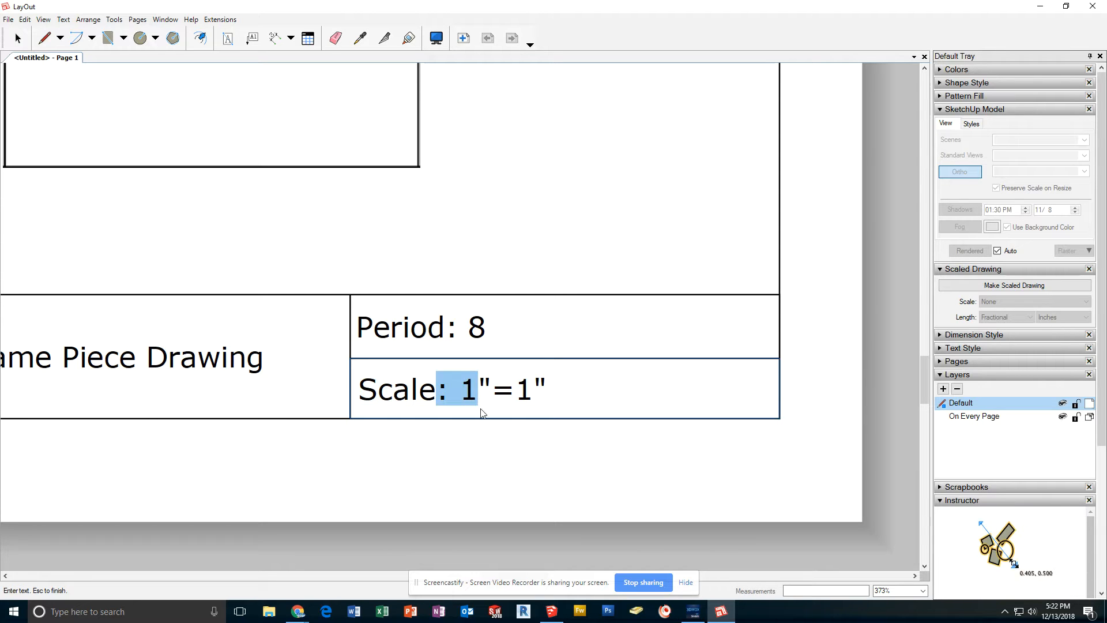
left_click(468, 394)
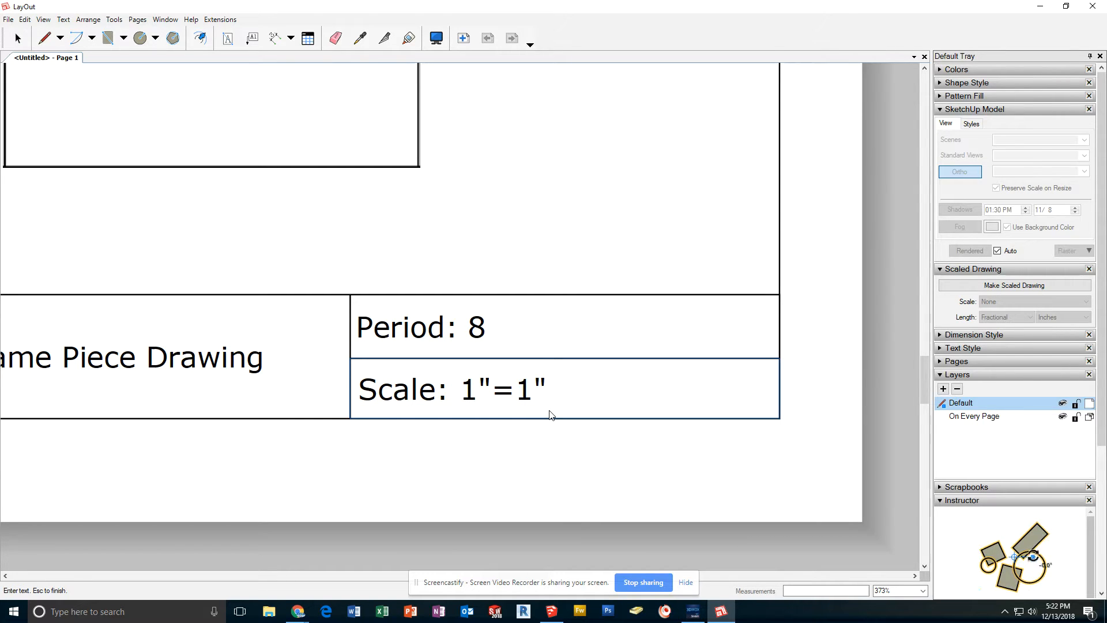
key("Delete")
type("4")
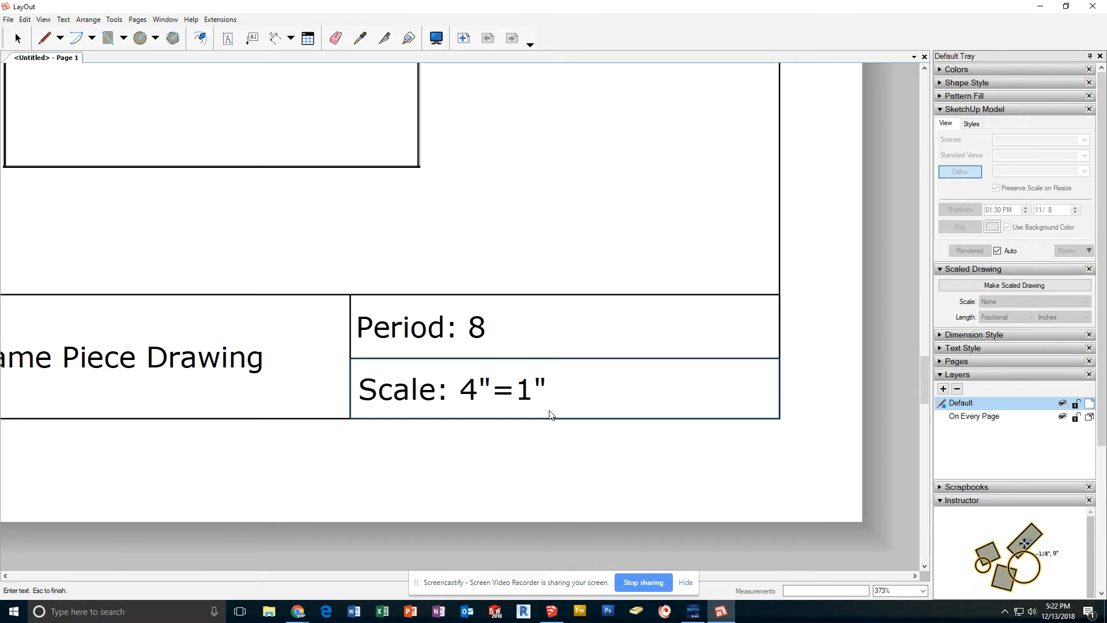
key("Escape")
Step: Review the completed title block and the drawing views across the whole sheet
scroll(491, 391, "down", 1)
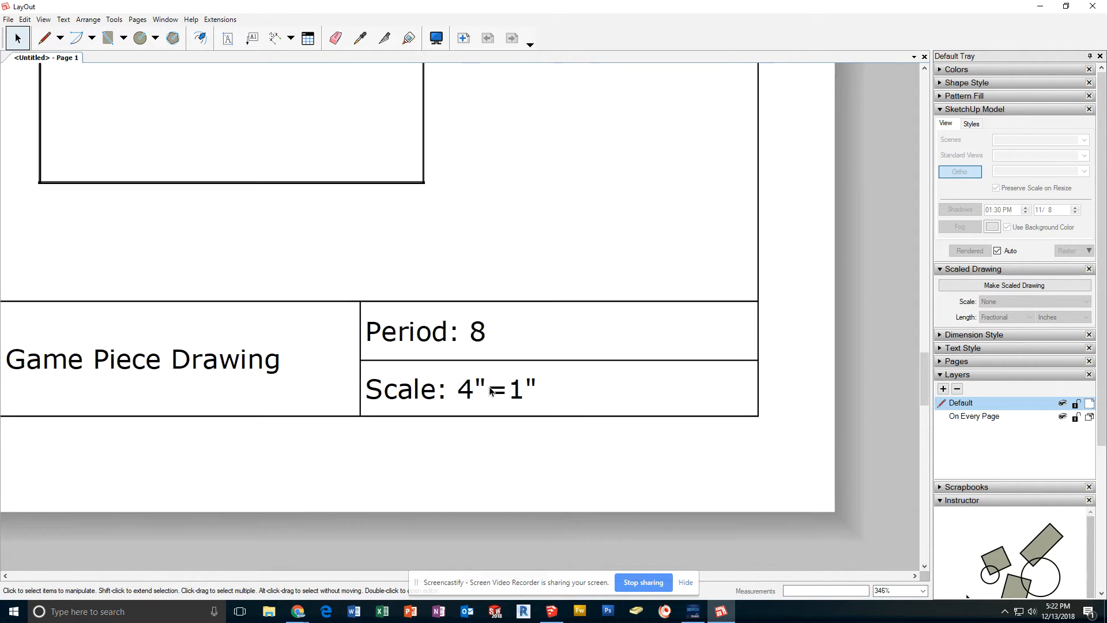
scroll(491, 392, "down", 7)
middle_click_drag(278, 289, 453, 285)
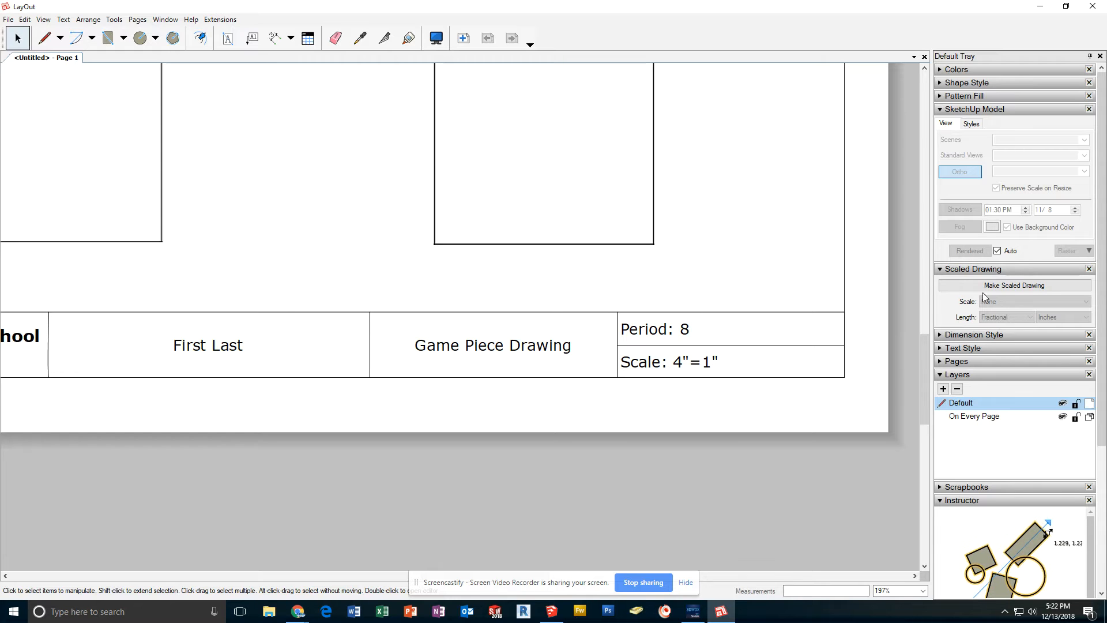
scroll(463, 432, "down", 1)
scroll(463, 435, "down", 10)
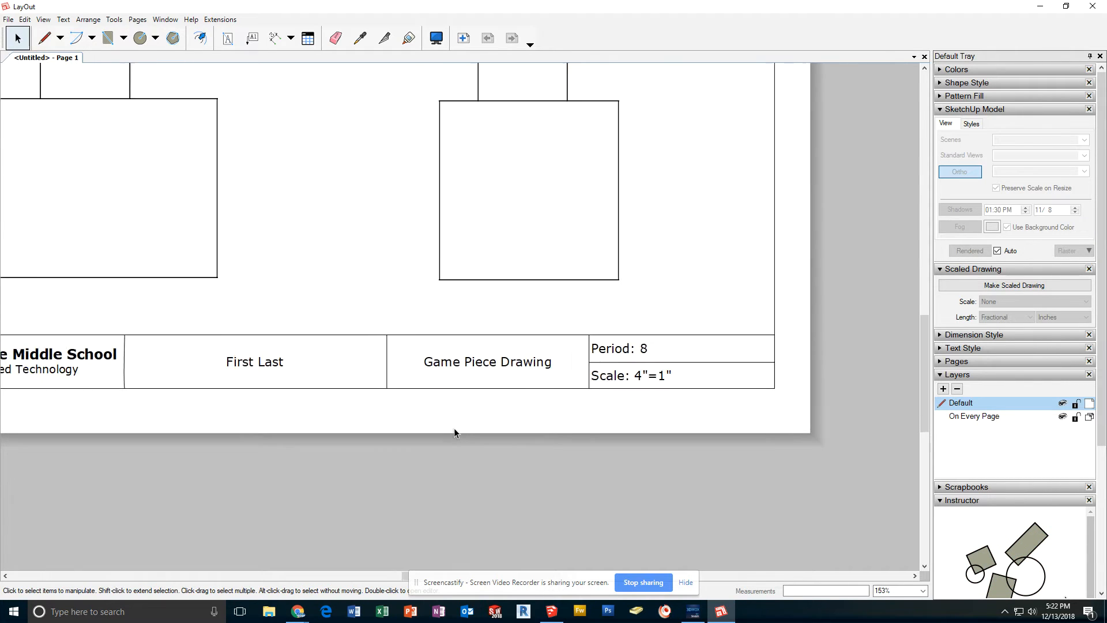
middle_click_drag(399, 294, 500, 375)
scroll(504, 377, "up", 1)
scroll(505, 381, "up", 8)
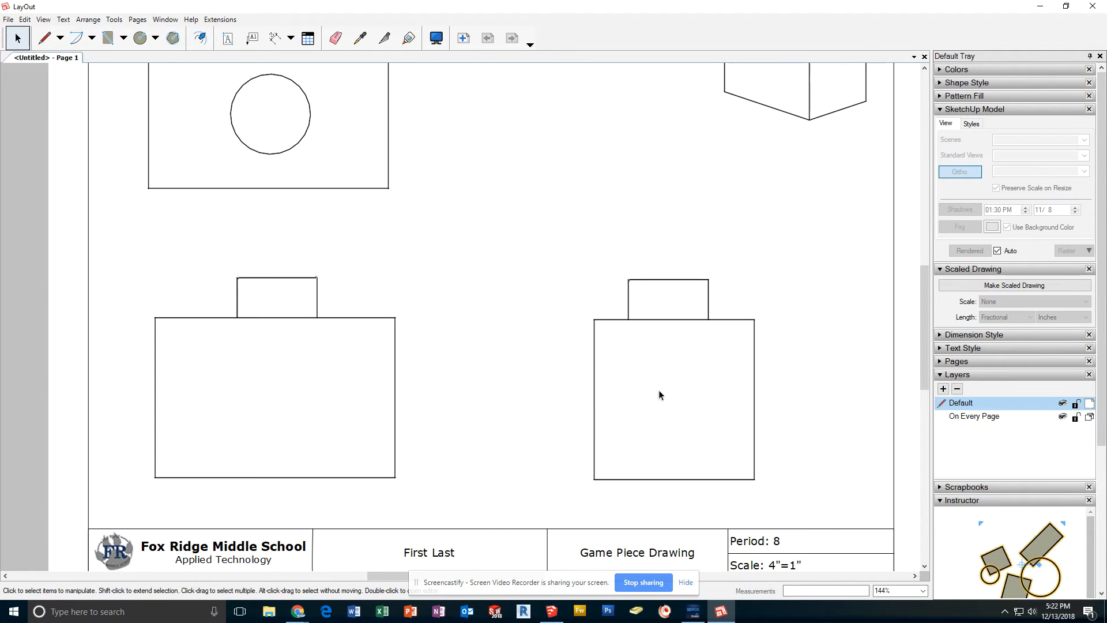
scroll(441, 229, "down", 3)
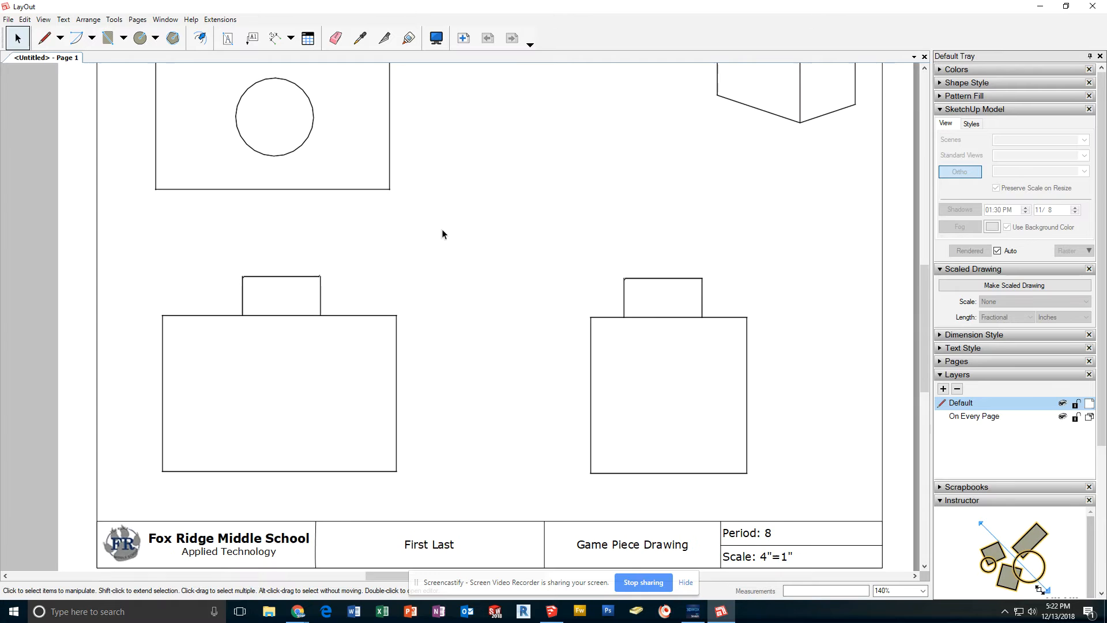
scroll(479, 225, "down", 2)
middle_click_drag(465, 275, 460, 223)
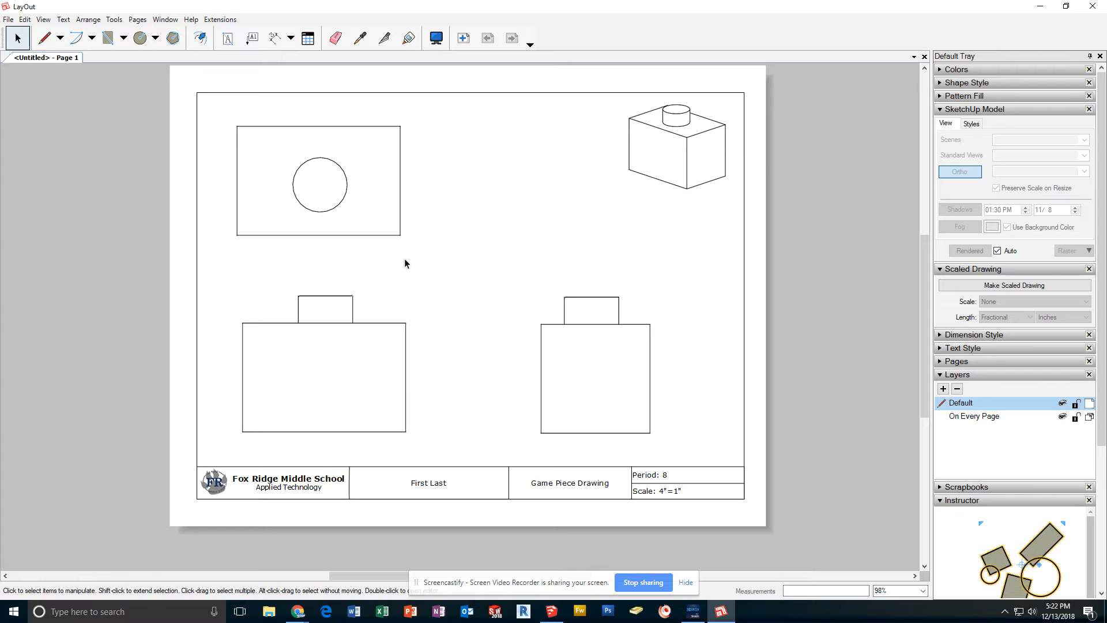
Step: Dimension the width of the top view along its lower edge, placing the dimension line about 15/32" below it
left_click(274, 39)
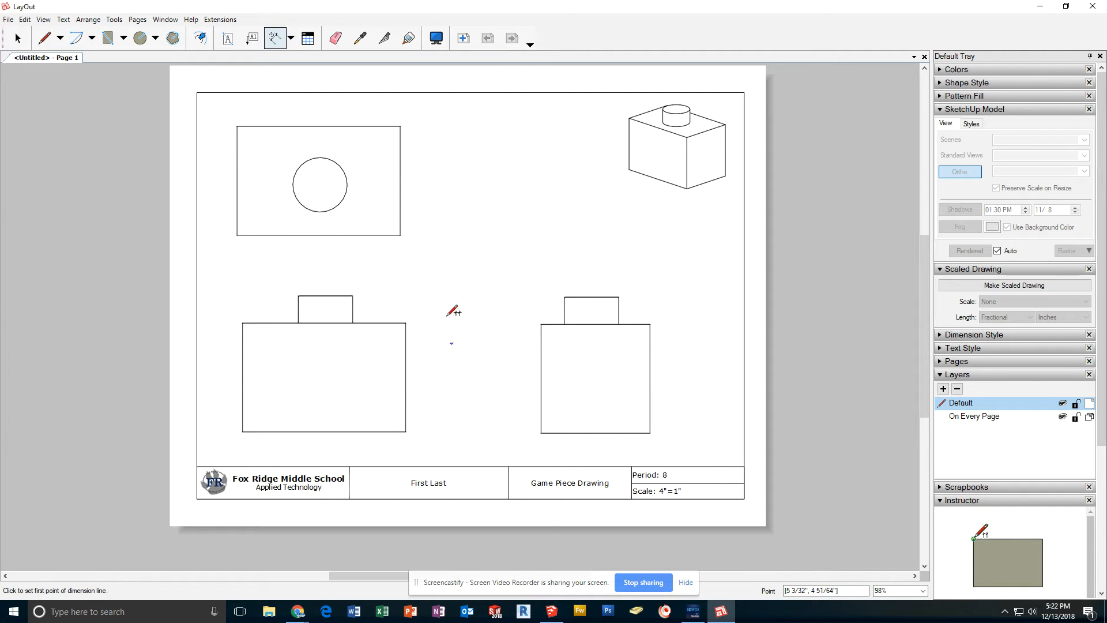
left_click(239, 234)
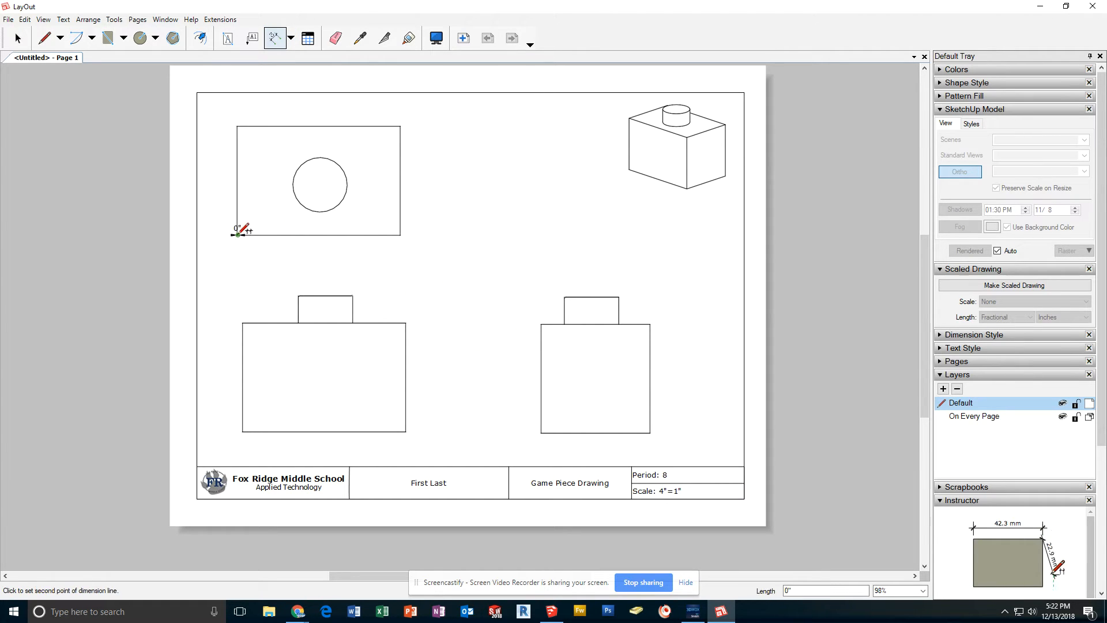
left_click(401, 234)
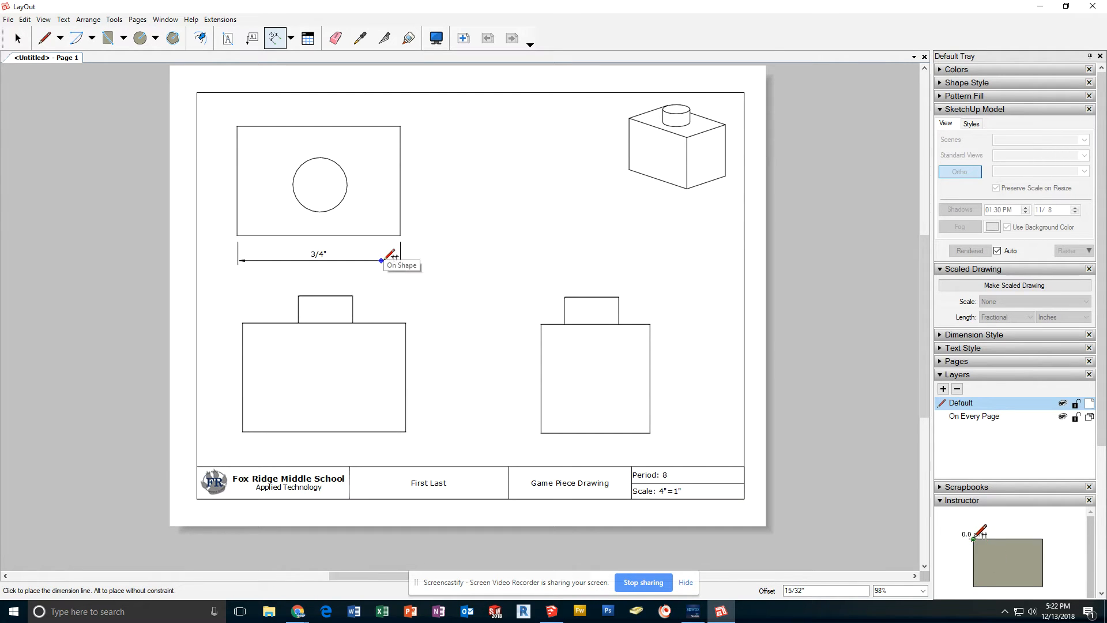
left_click(383, 260)
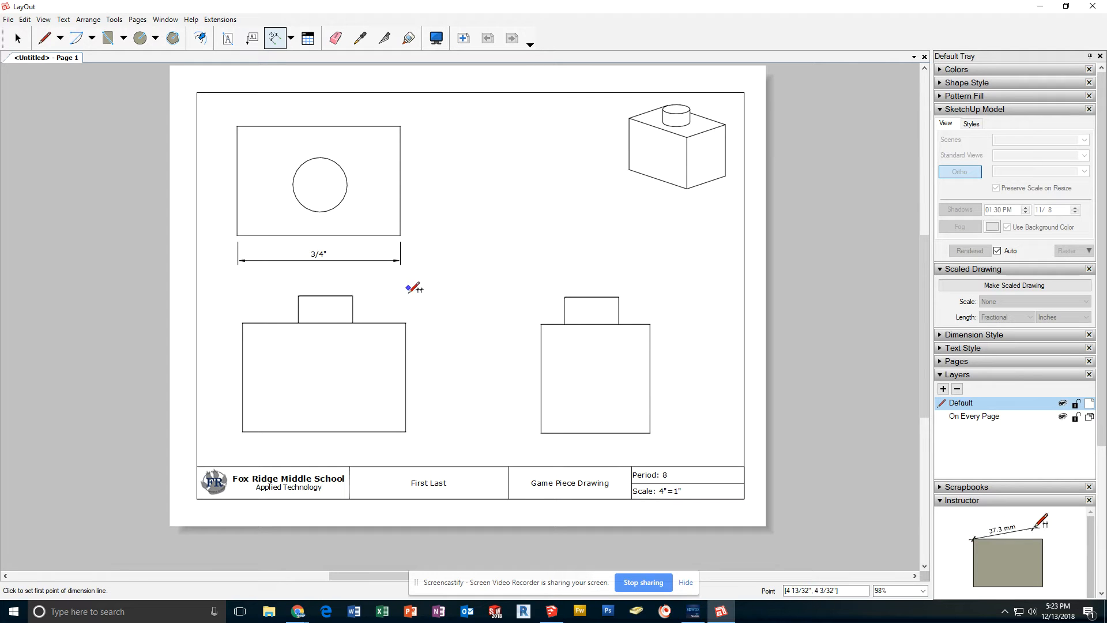
Step: Dimension the height of the front view's main block along its right edge, placing the dimension line outside the view
left_click(406, 324)
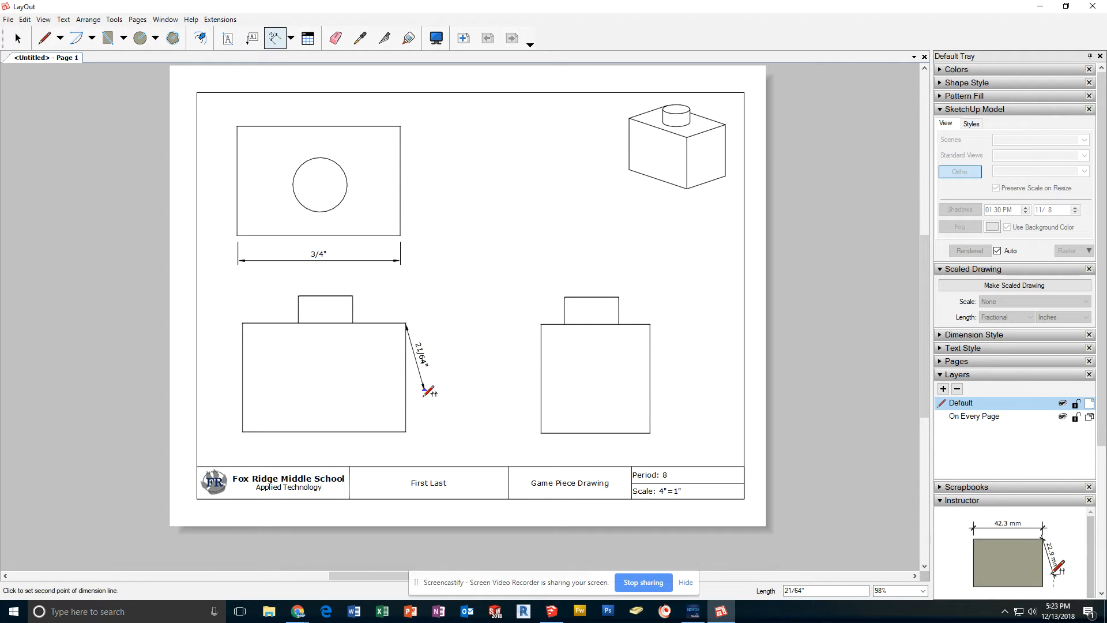
left_click(405, 431)
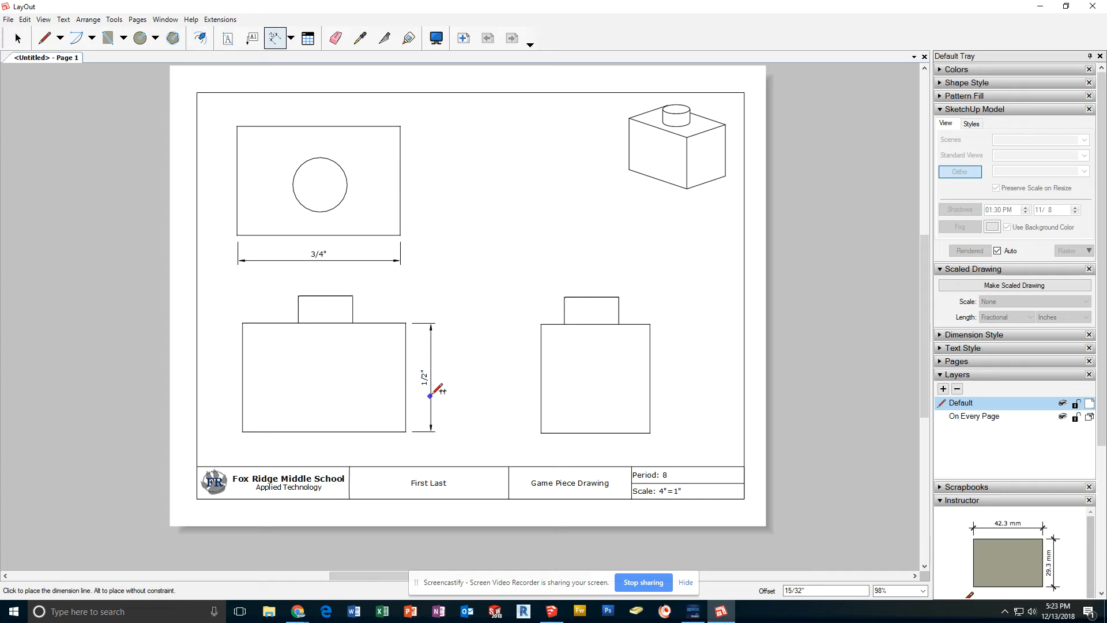
left_click(441, 391)
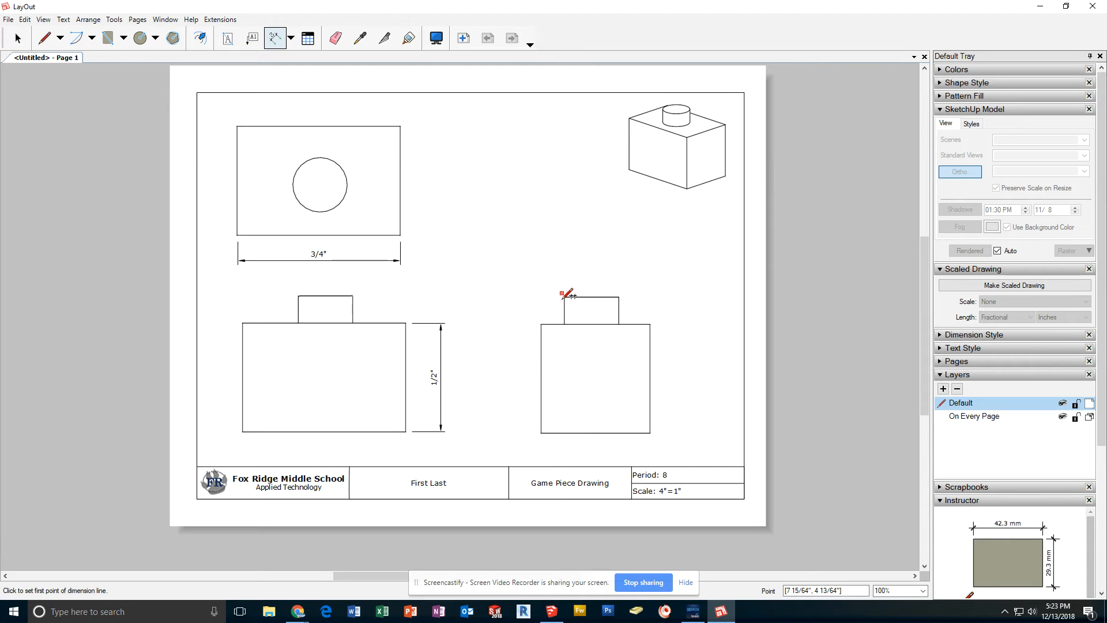
Step: Dimension the height of the peg in the right-side view, placing the dimension line about 21/32" to its left
scroll(567, 296, "up", 4)
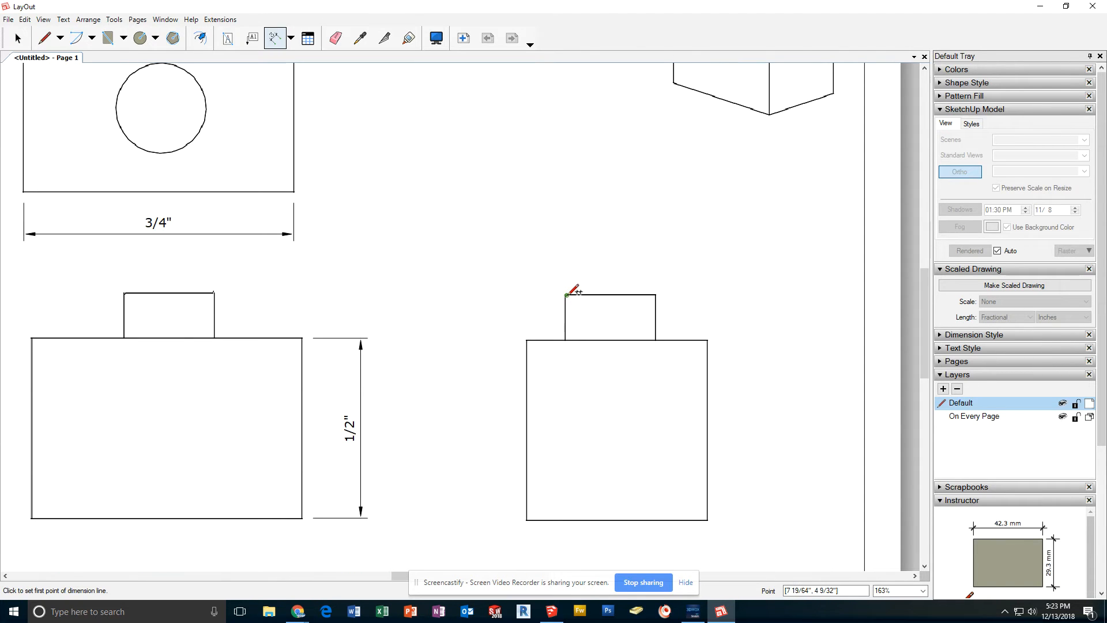
left_click(566, 295)
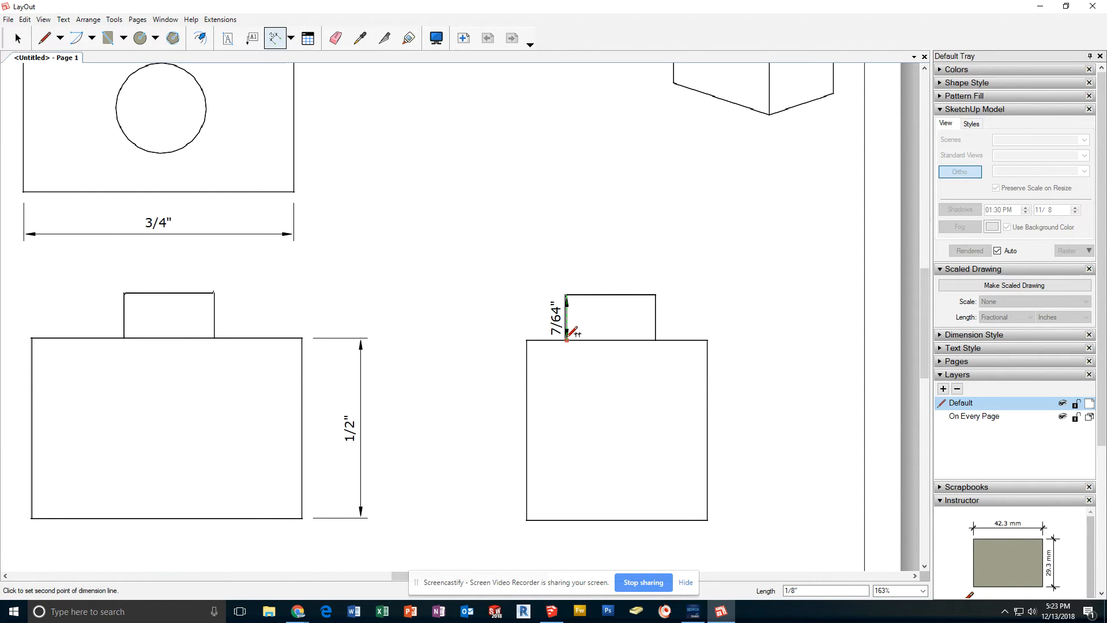
left_click(566, 340)
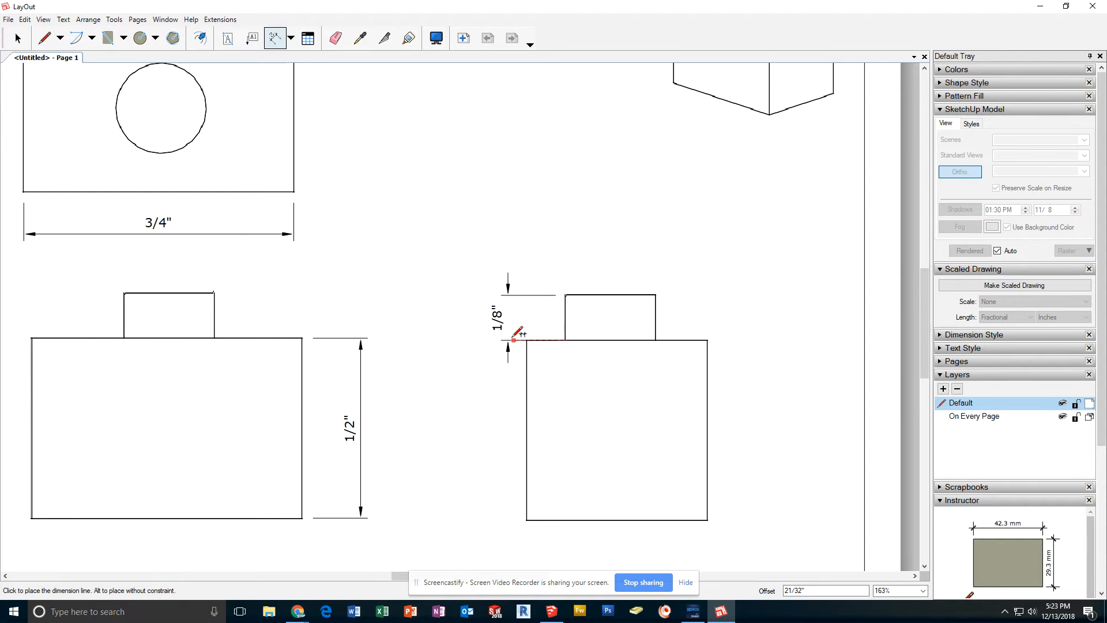
left_click(512, 337)
scroll(433, 310, "down", 3)
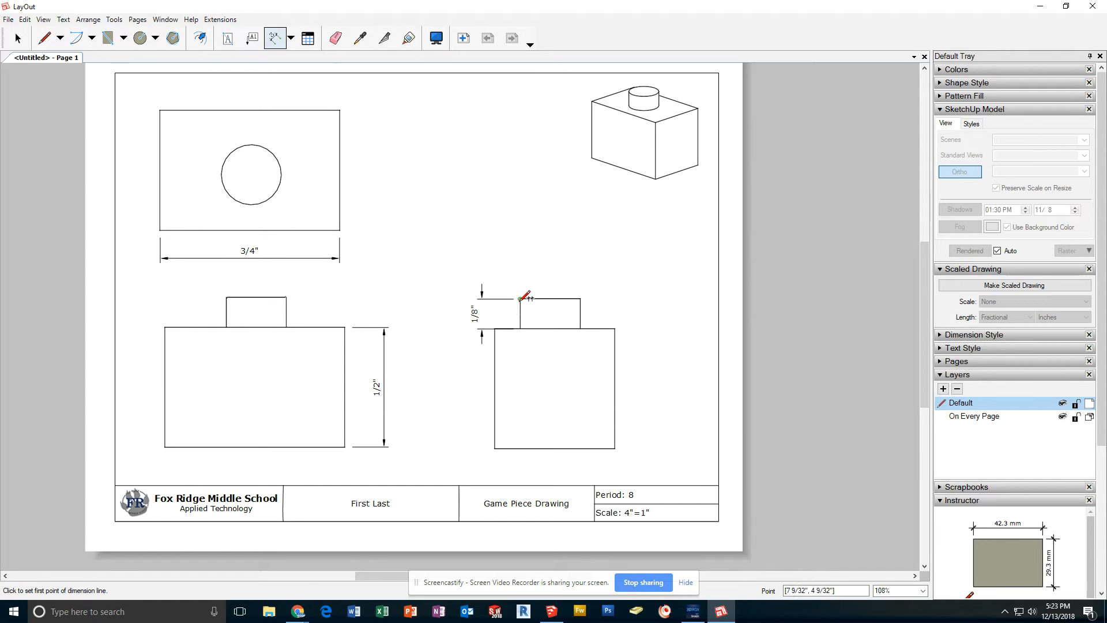
left_click(521, 447)
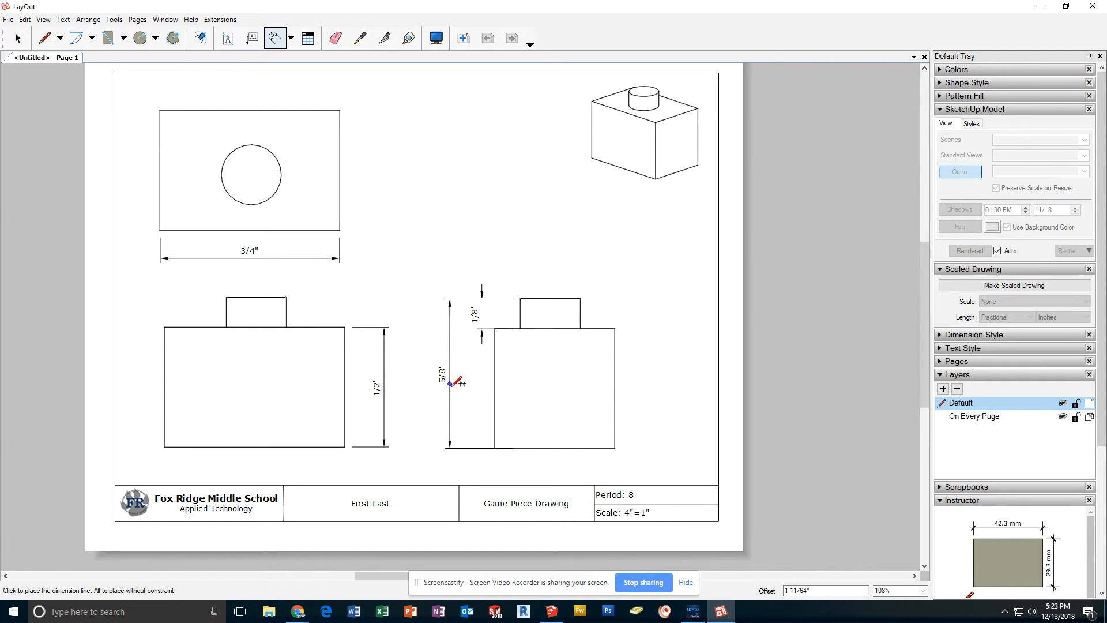
key("Escape")
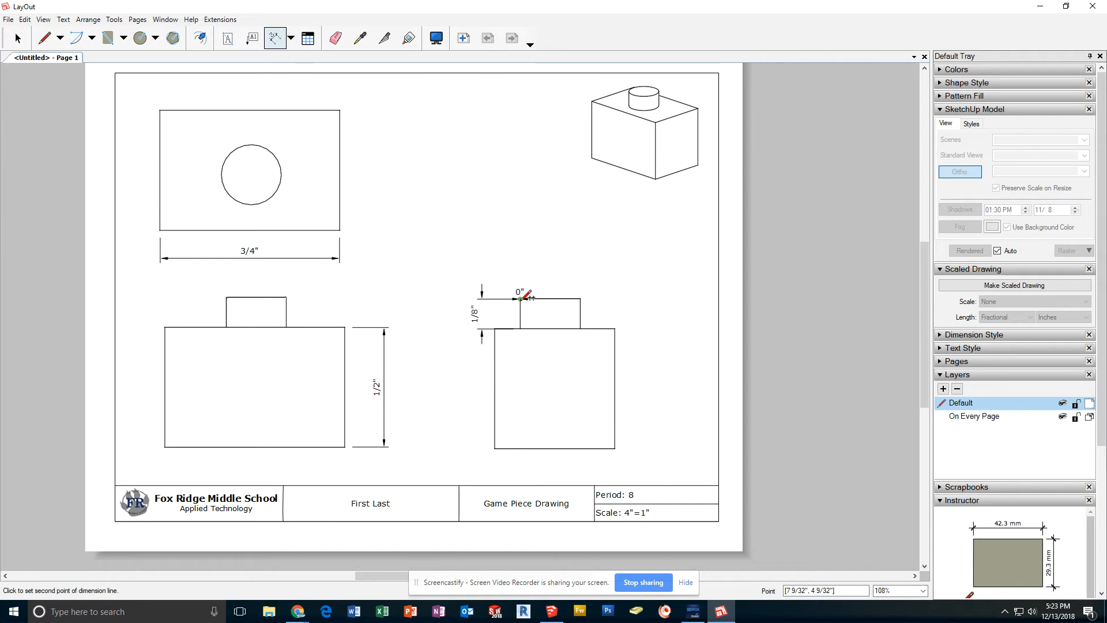
Step: Dimension the width of the peg in the right-side view, placing the dimension line above it
left_click(580, 298)
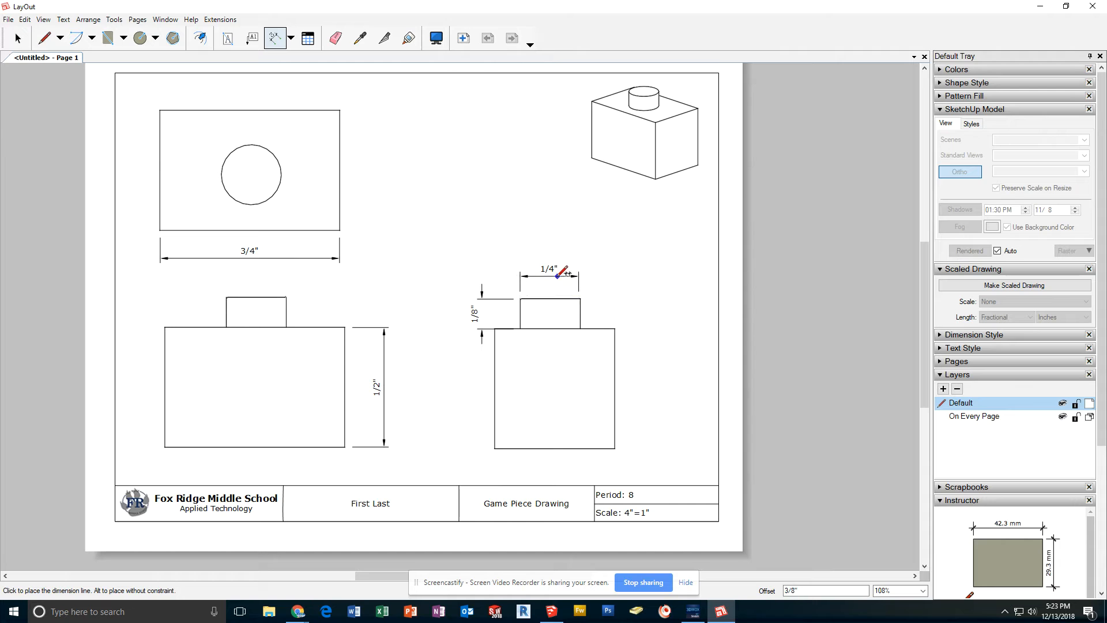
left_click(557, 269)
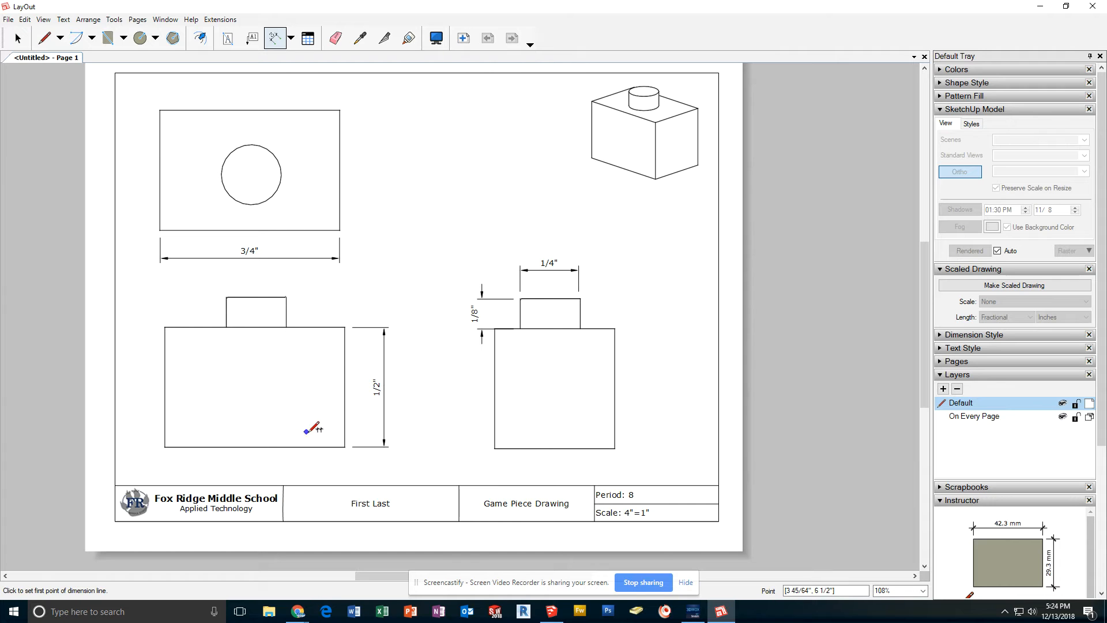
Step: Dimension the top view's depth along its right edge, placing the dimension line about 15/16" outside it
left_click(345, 229)
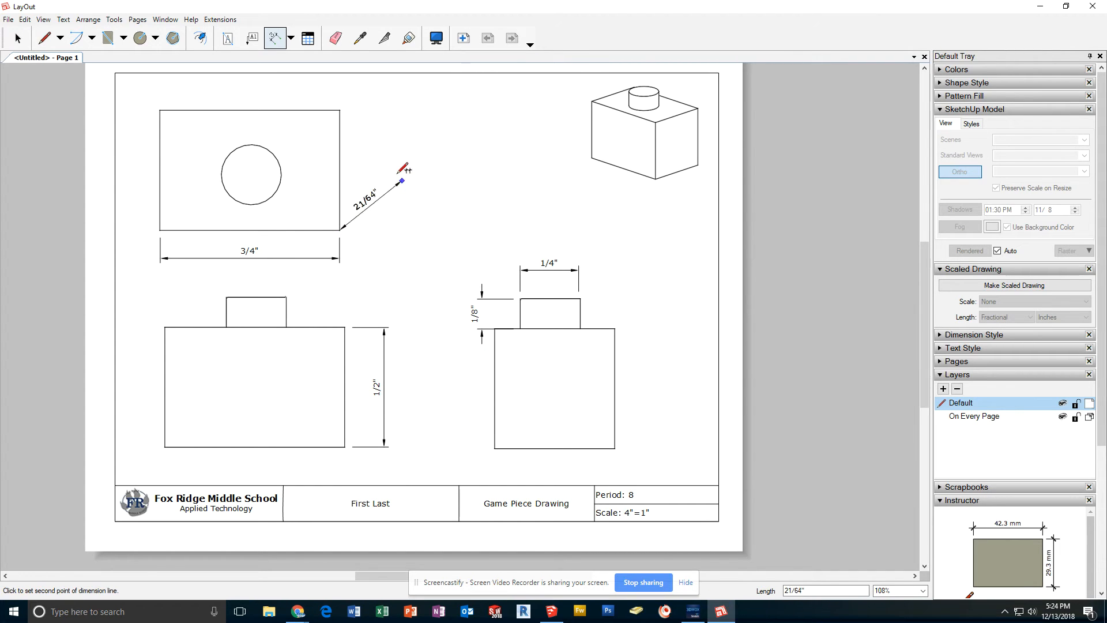
left_click(341, 110)
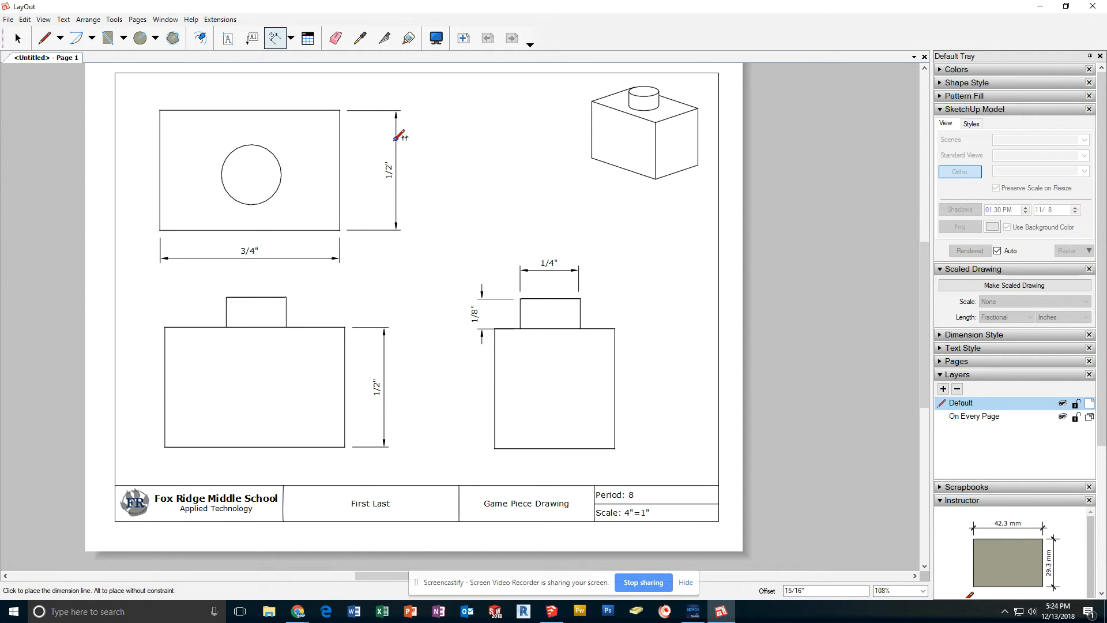
left_click(396, 138)
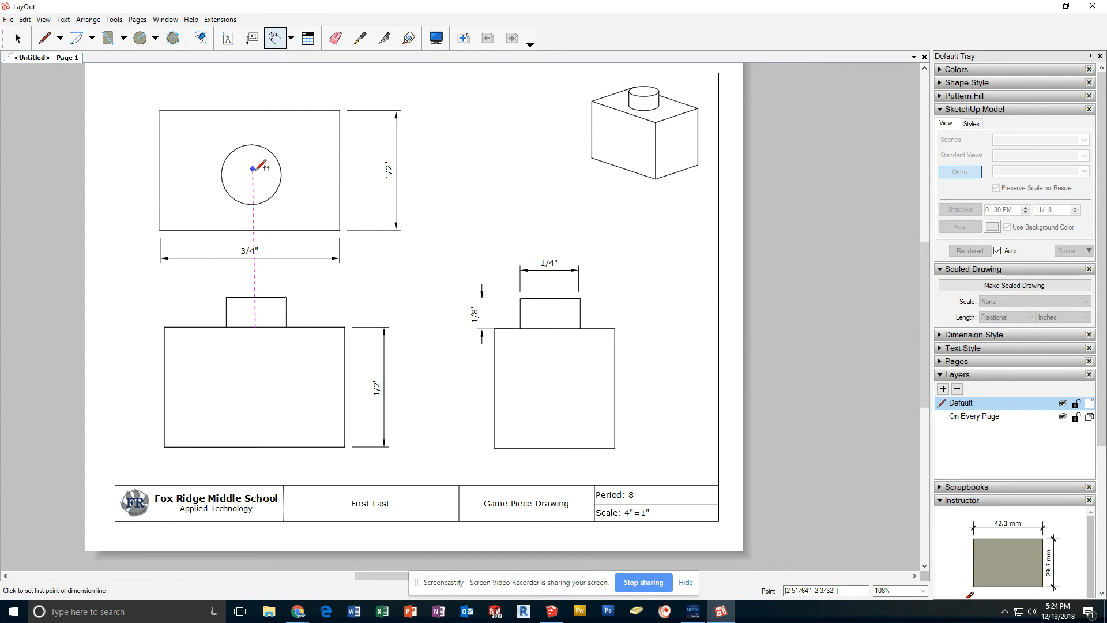
Step: Dimension the horizontal distance from the circle's center to the top view's left edge, placing the dimension line above the circle
scroll(253, 167, "up", 4)
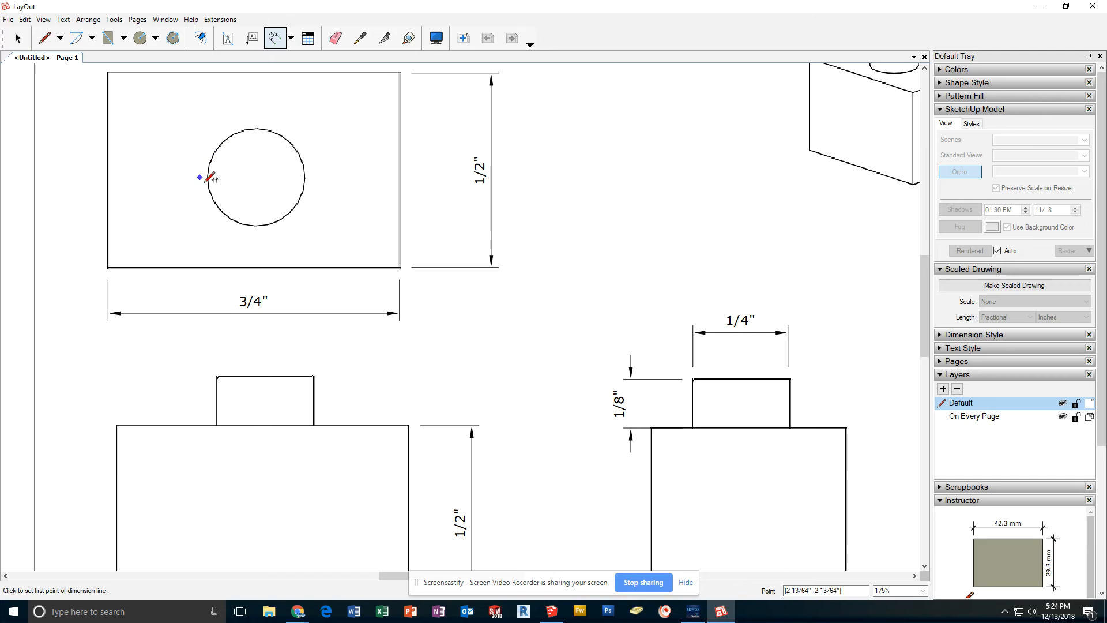
left_click(257, 177)
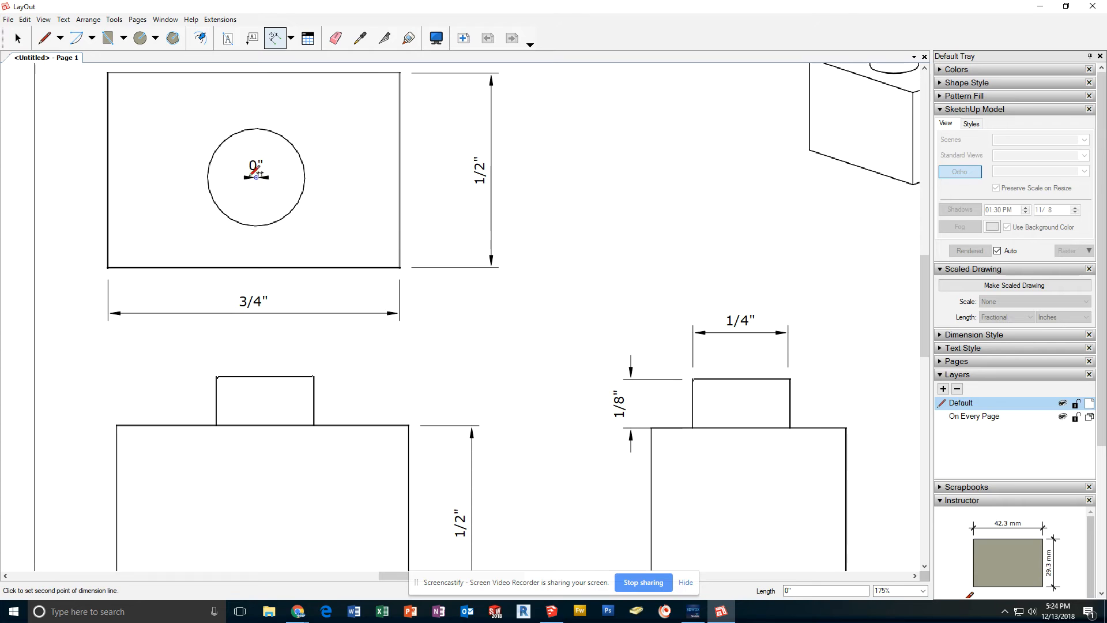
left_click(109, 178)
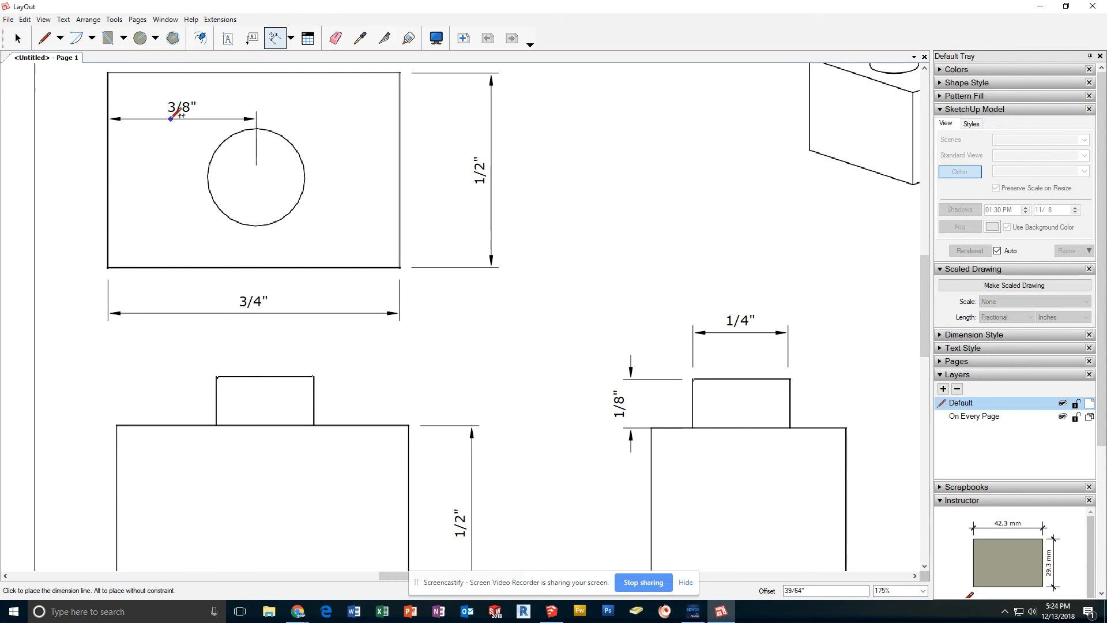
left_click(172, 109)
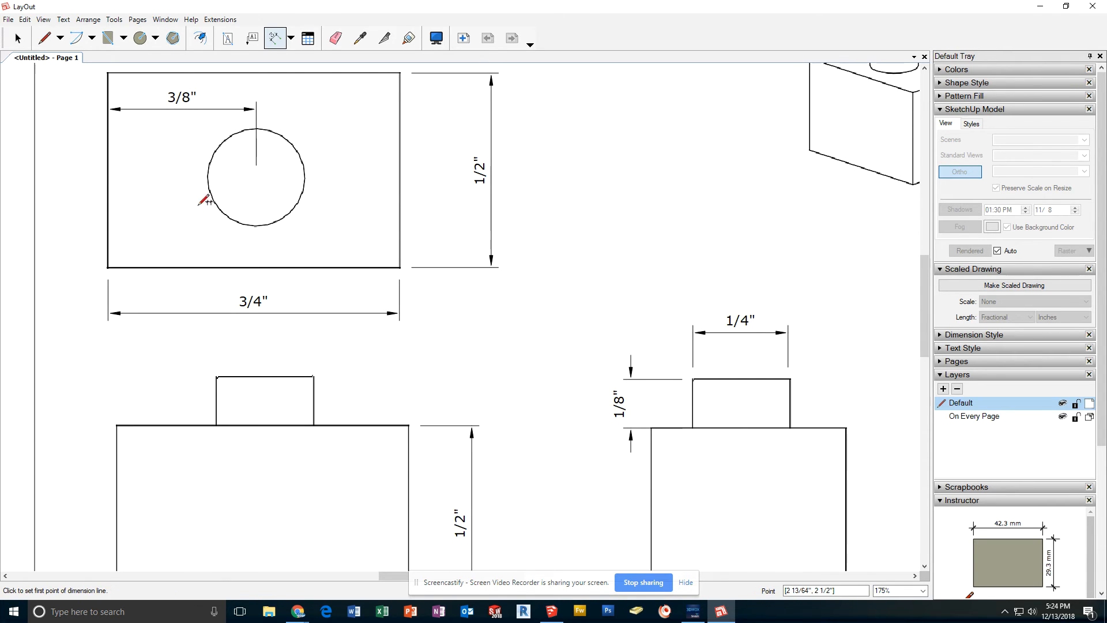
Step: Dimension the vertical distance from the circle's center to the top view's lower edge, placing the dimension line right of the circle
left_click(257, 176)
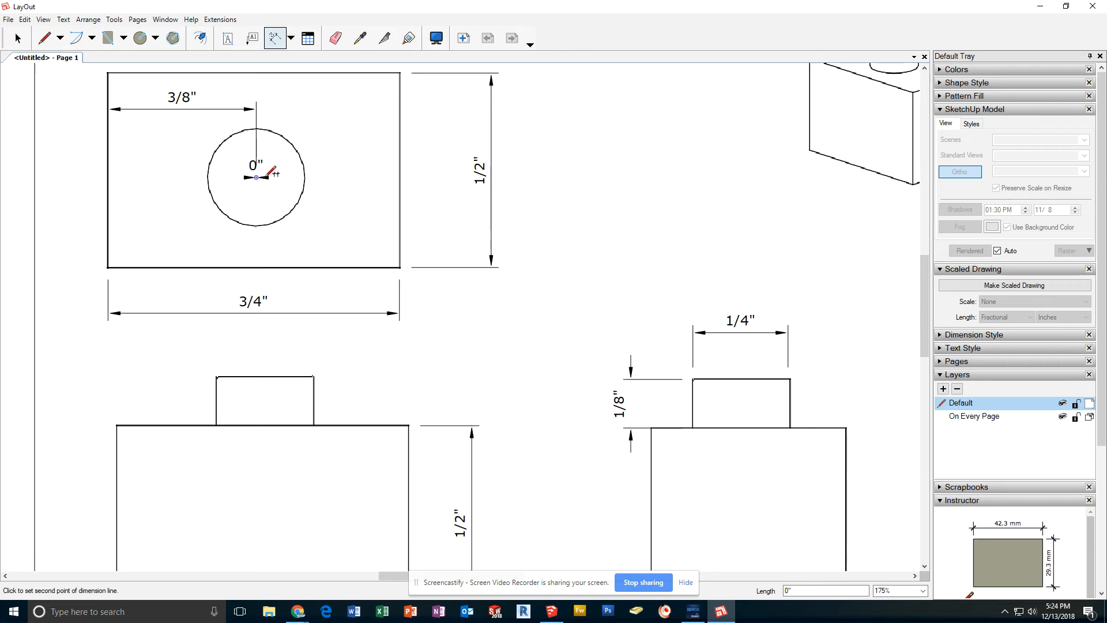
left_click(253, 267)
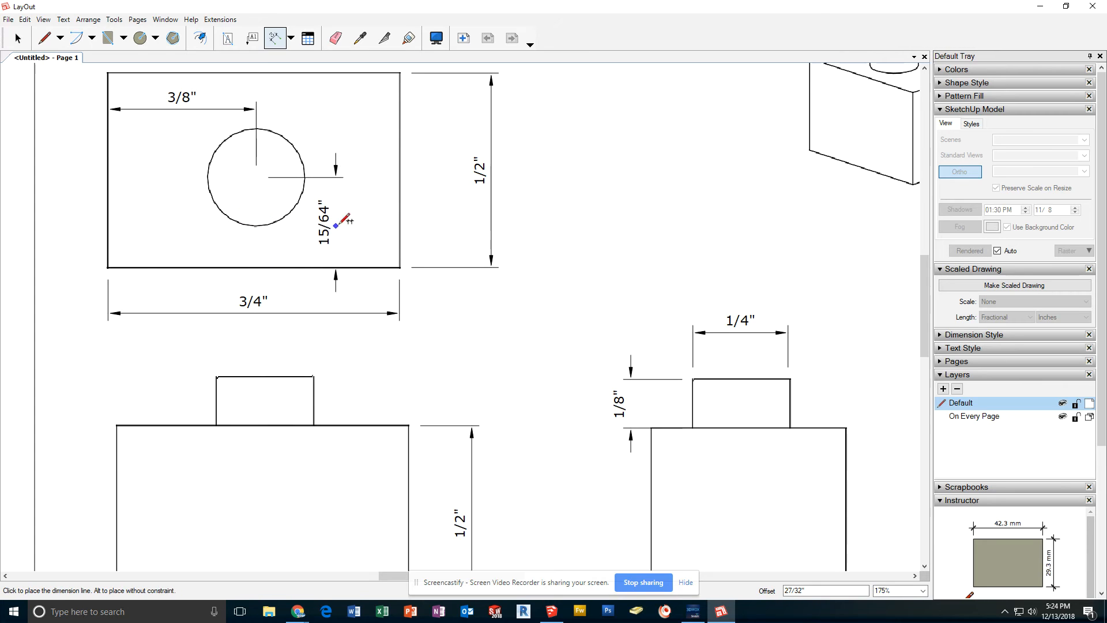
left_click(346, 225)
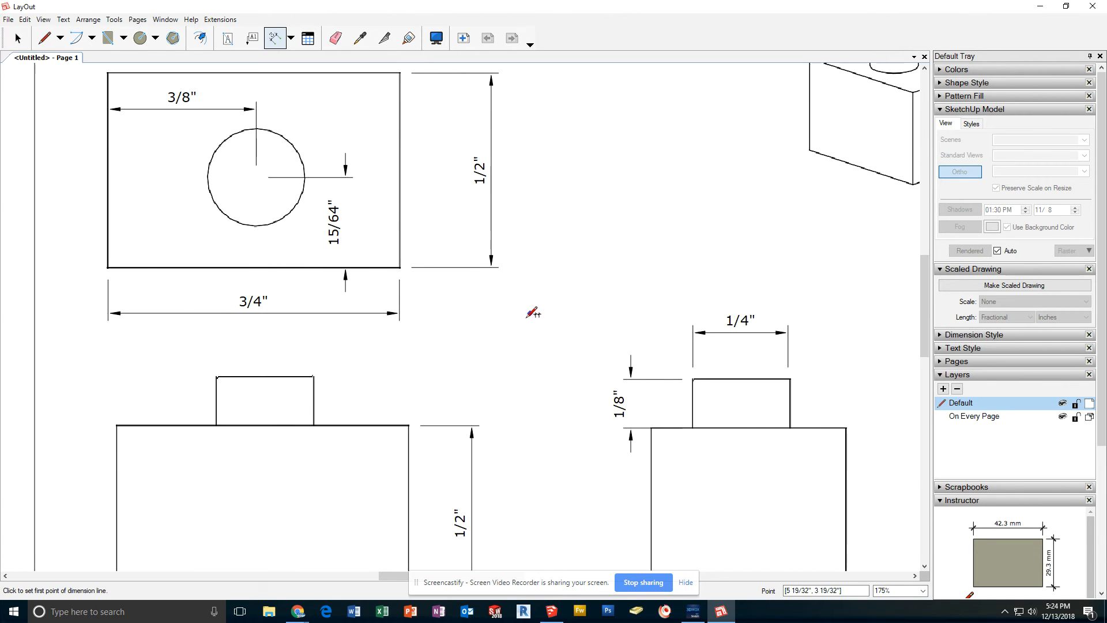
scroll(532, 313, "down", 1)
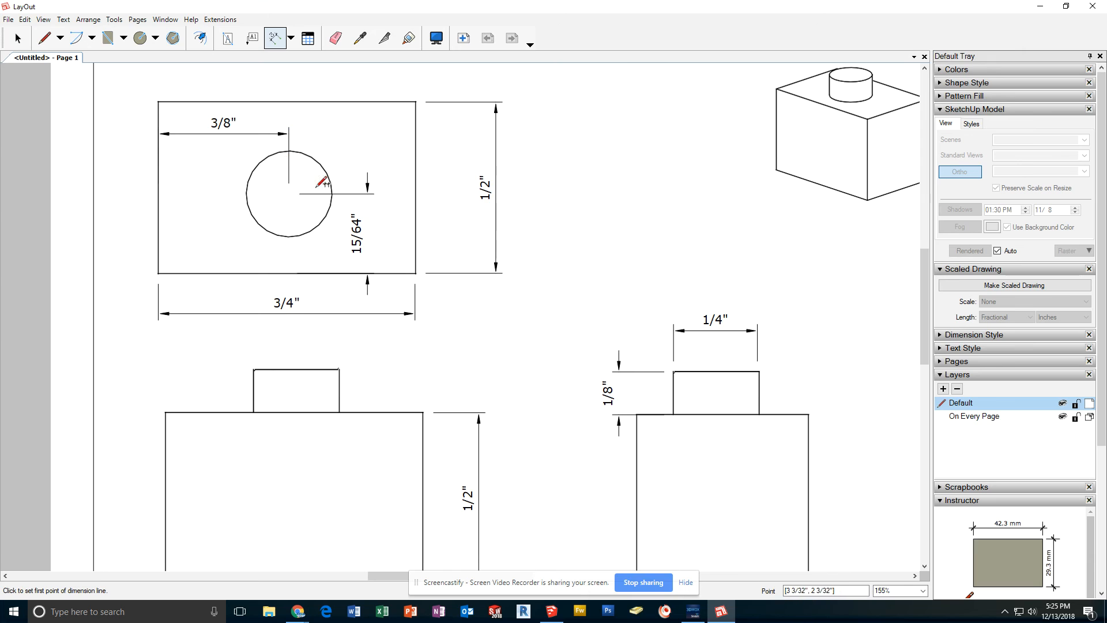
left_click(254, 412)
left_click(166, 412)
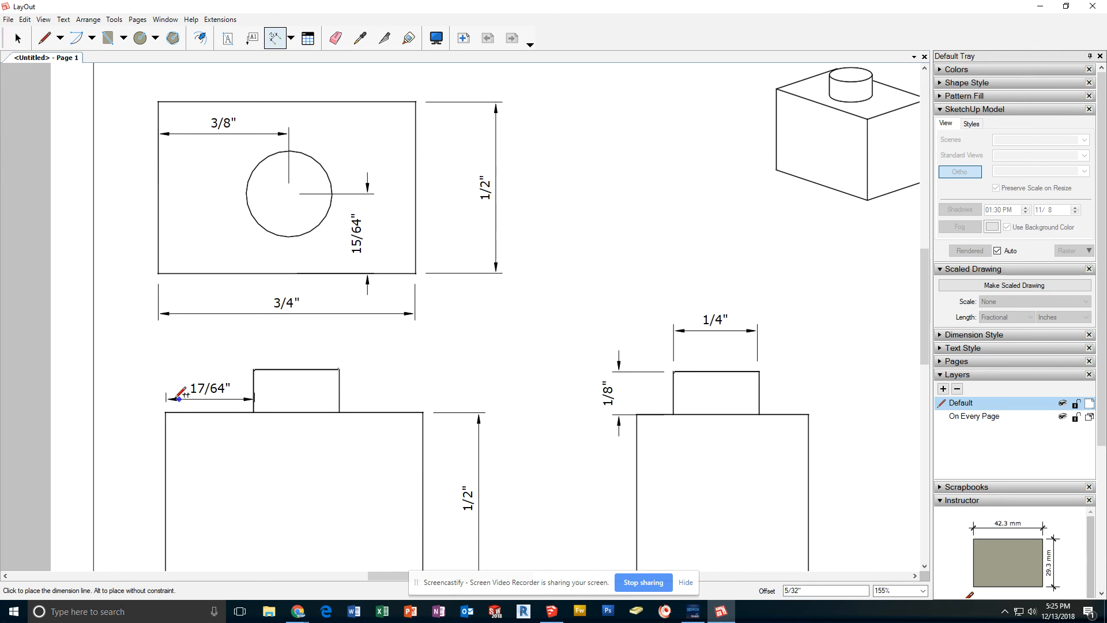
key("Escape")
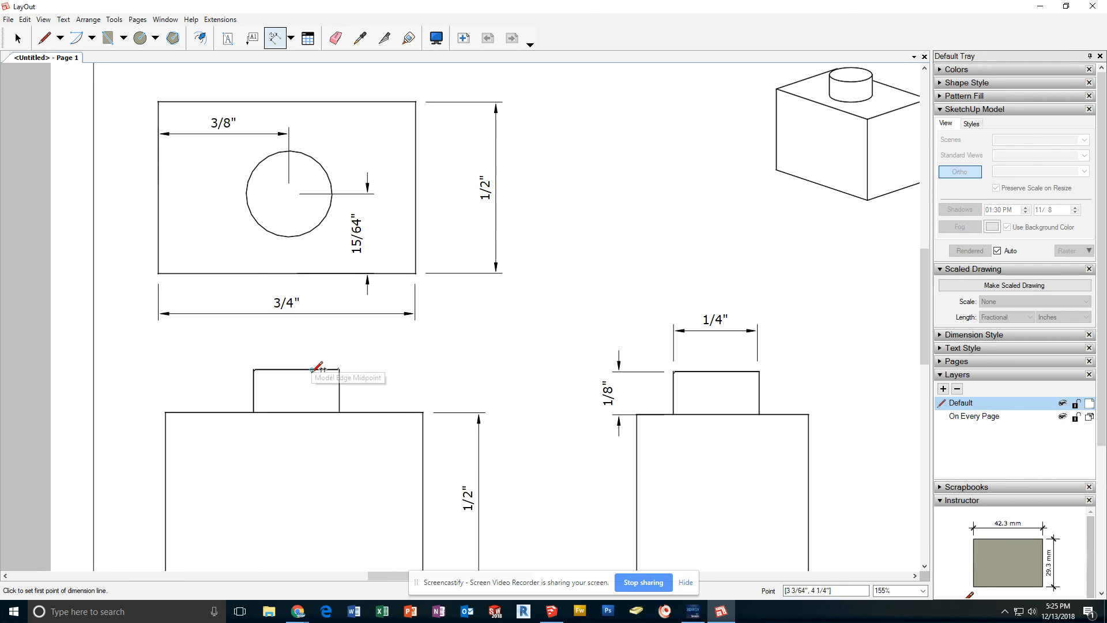
Step: Save the dimensioned drawing to the Desktop as Sample2.layout, overwriting the existing file
scroll(553, 325, "down", 1)
scroll(548, 330, "down", 1)
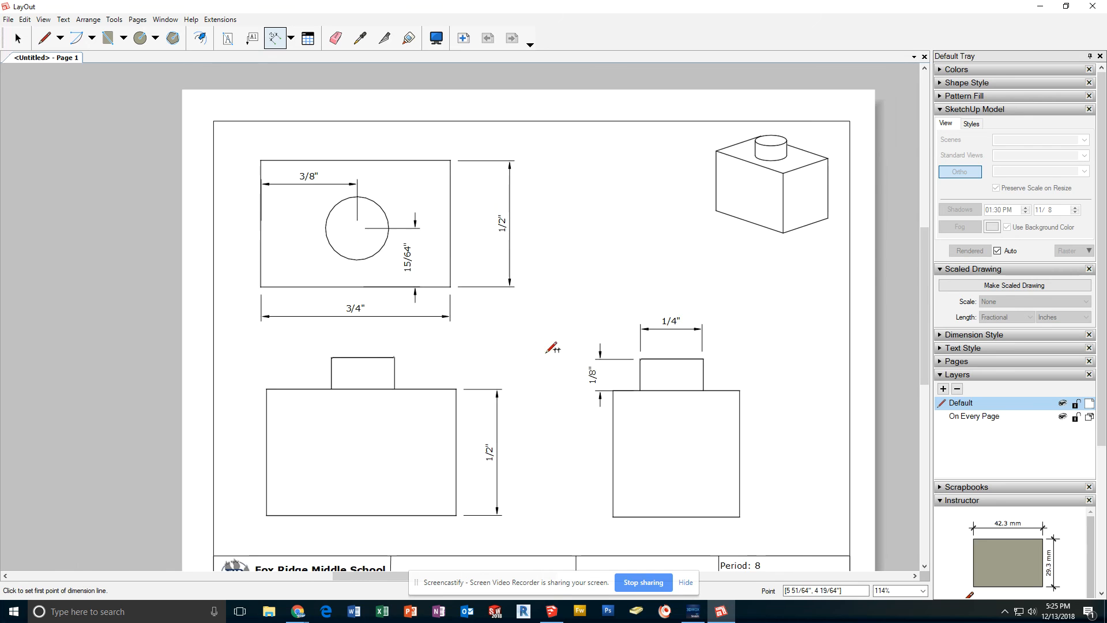
mouse_move(548, 351)
middle_mouse_down()
mouse_move(486, 316)
mouse_move(534, 344)
middle_mouse_up()
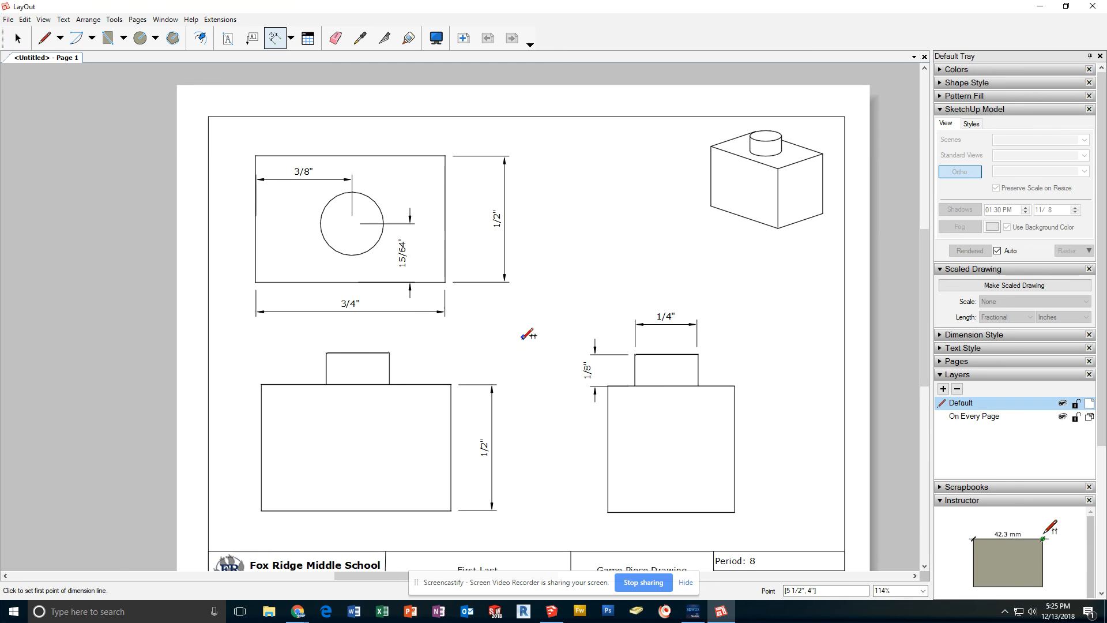
scroll(540, 339, "down", 3)
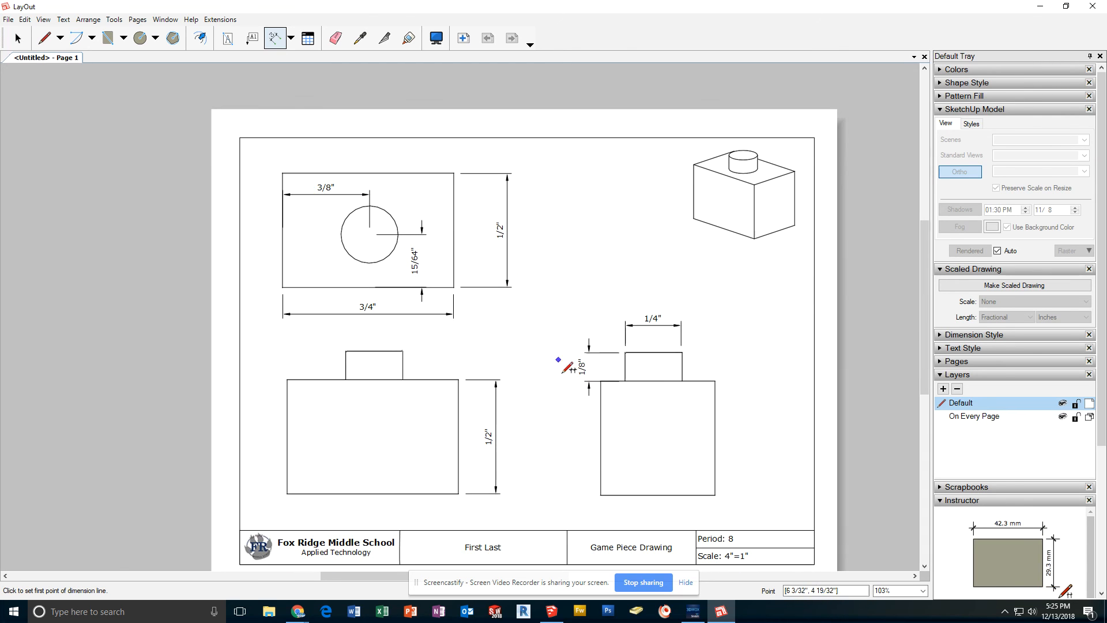
middle_click_drag(562, 386, 524, 360)
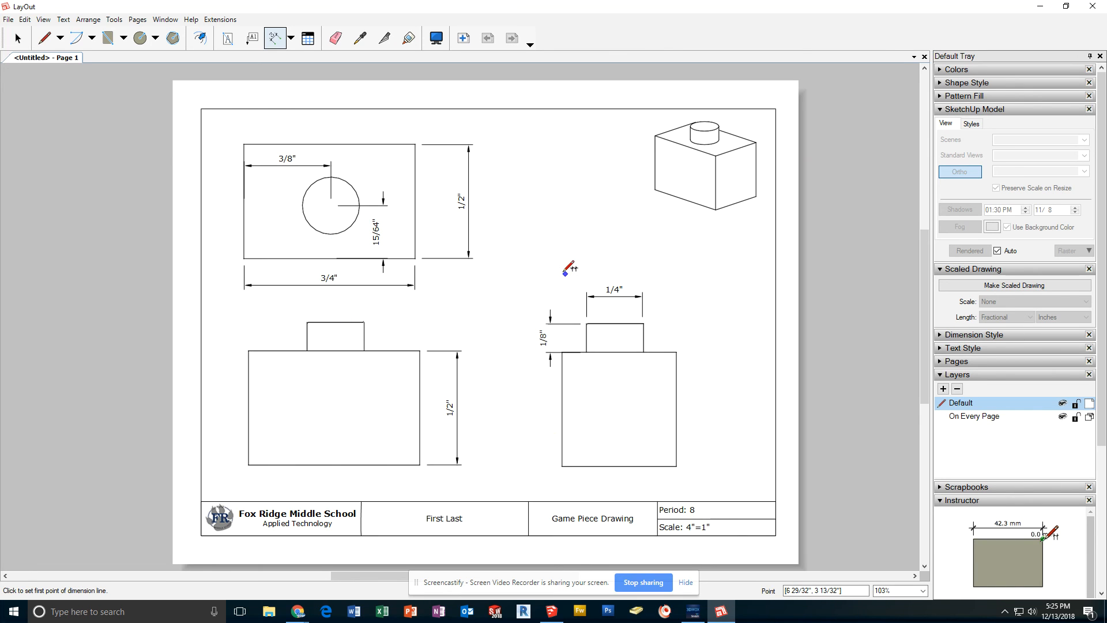
key("ctrl+s")
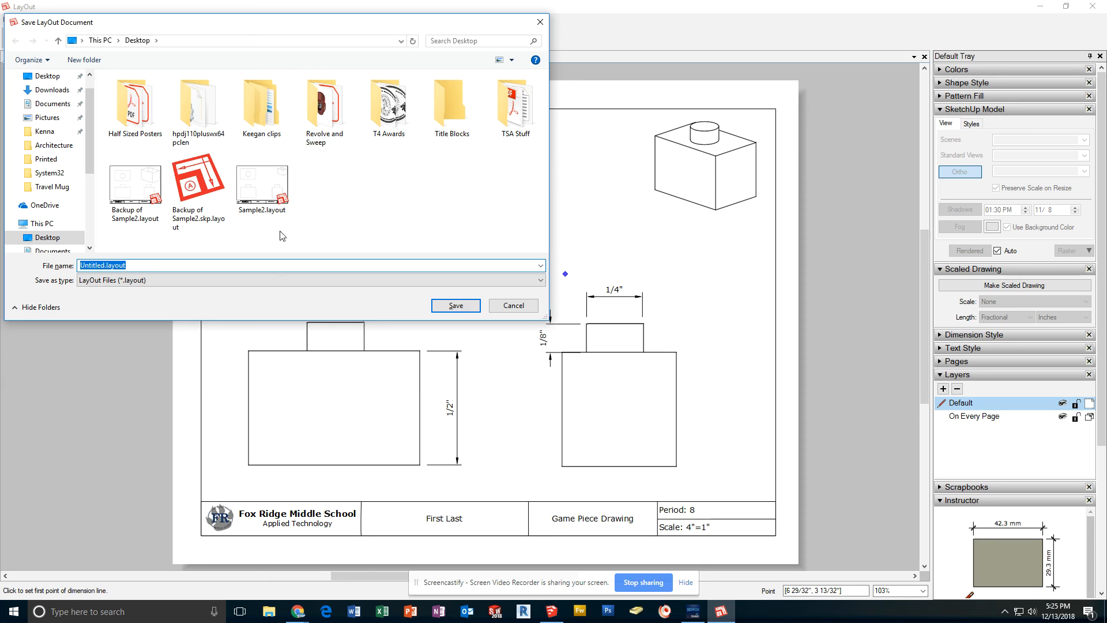
left_click(289, 210)
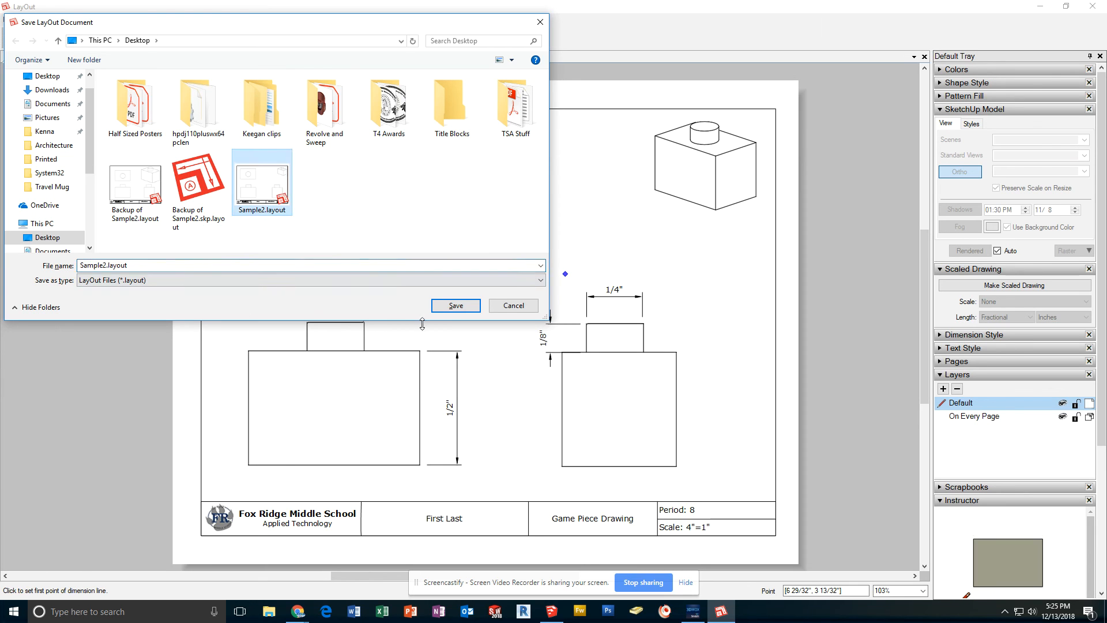
left_click(449, 308)
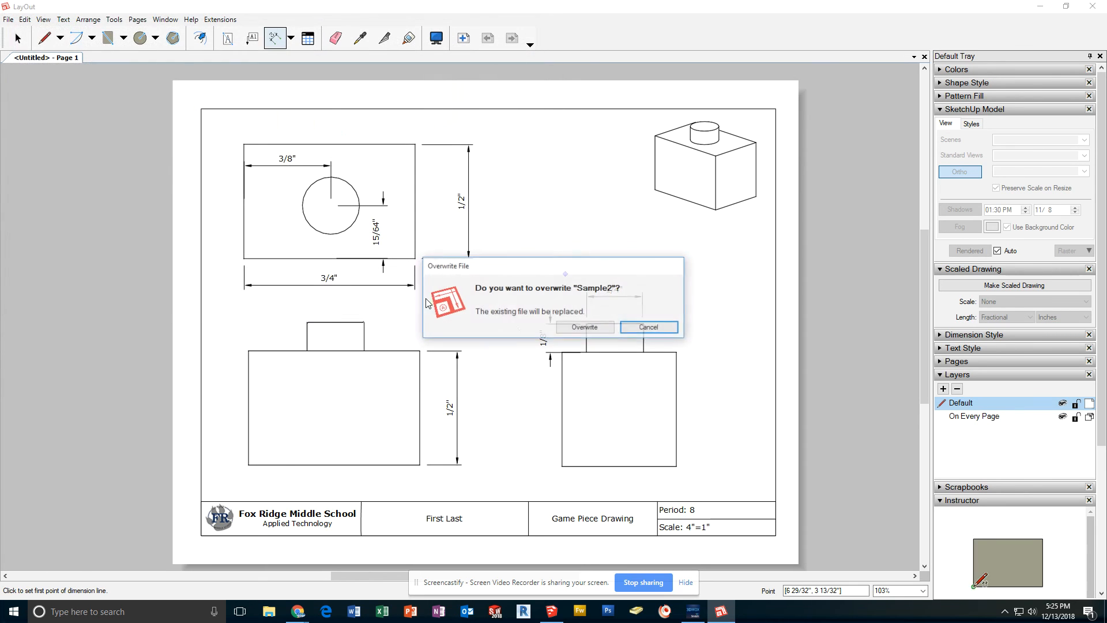
left_click(584, 327)
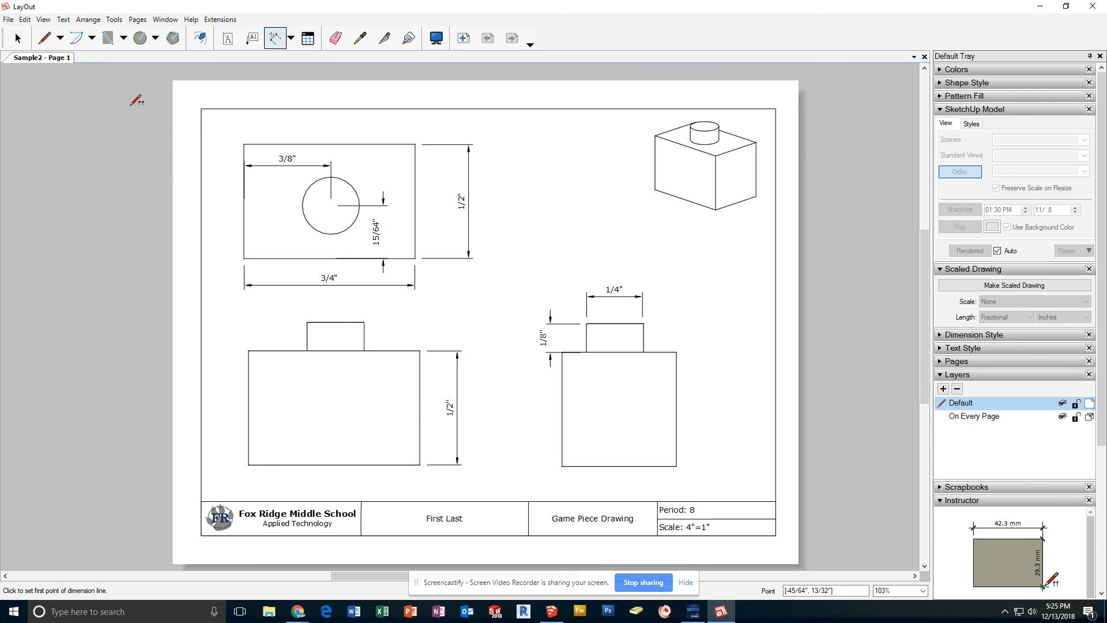
Step: Check the printer choices and print settings for the sheet, leaving without printing
left_click(8, 21)
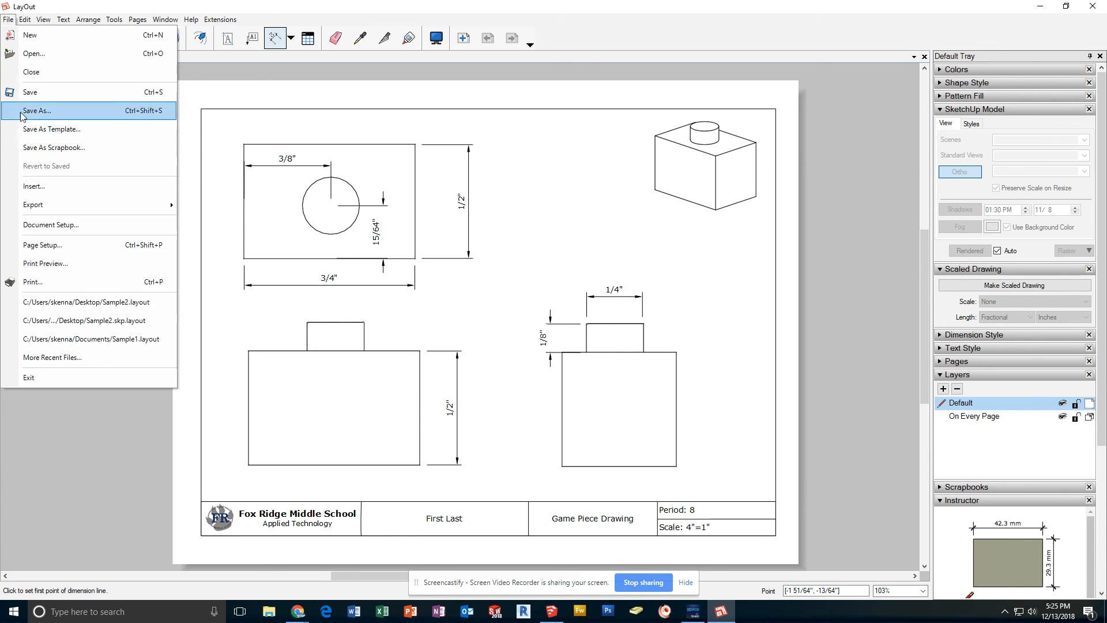
left_click(50, 282)
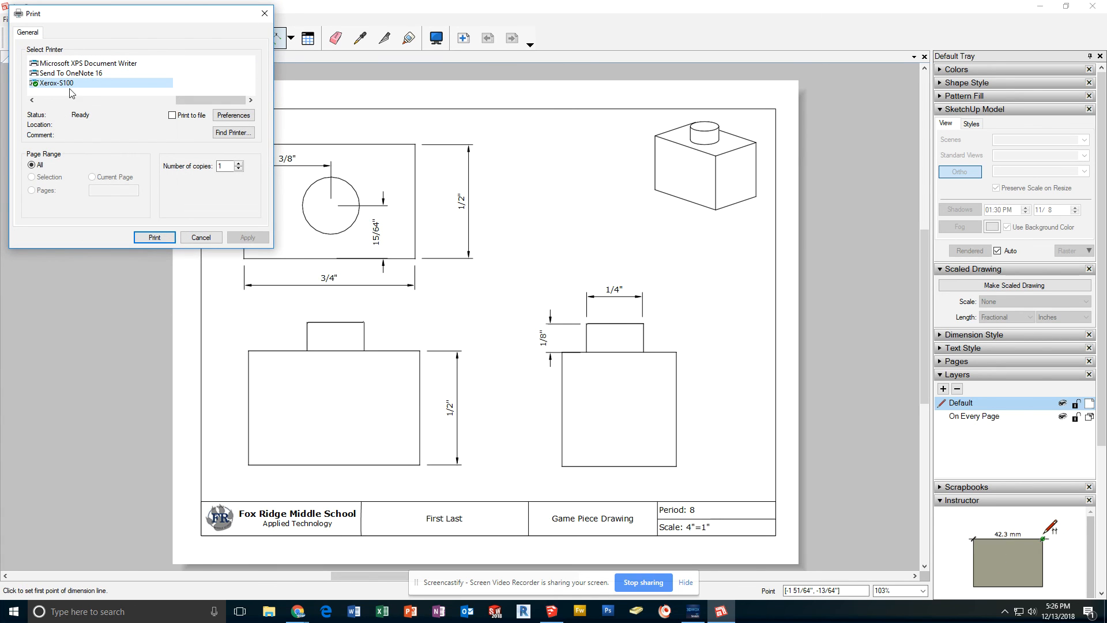
left_click(201, 238)
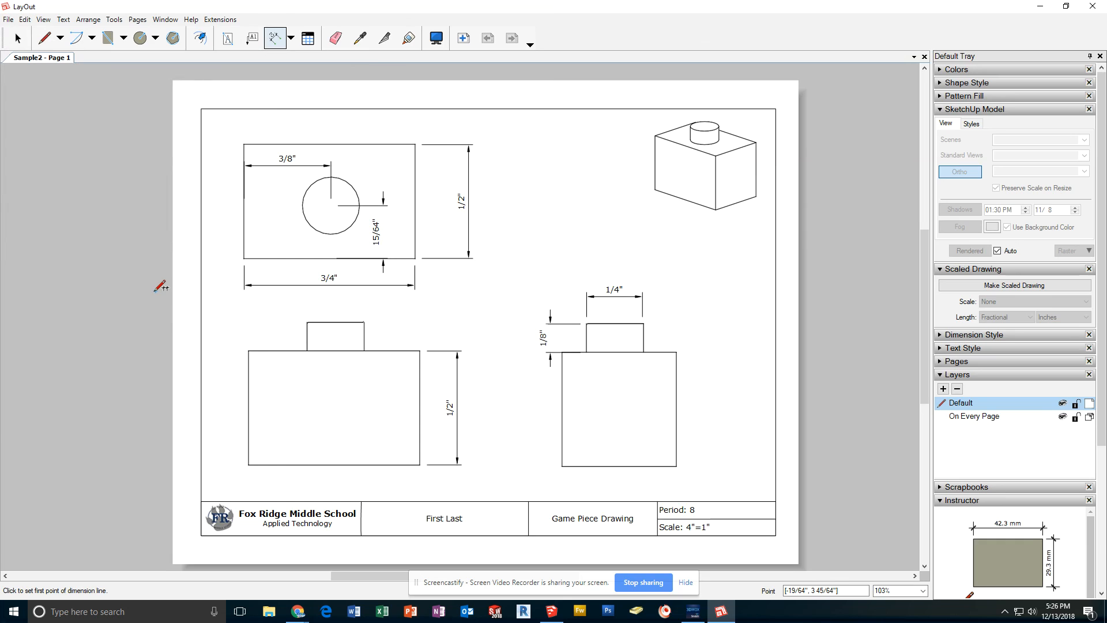